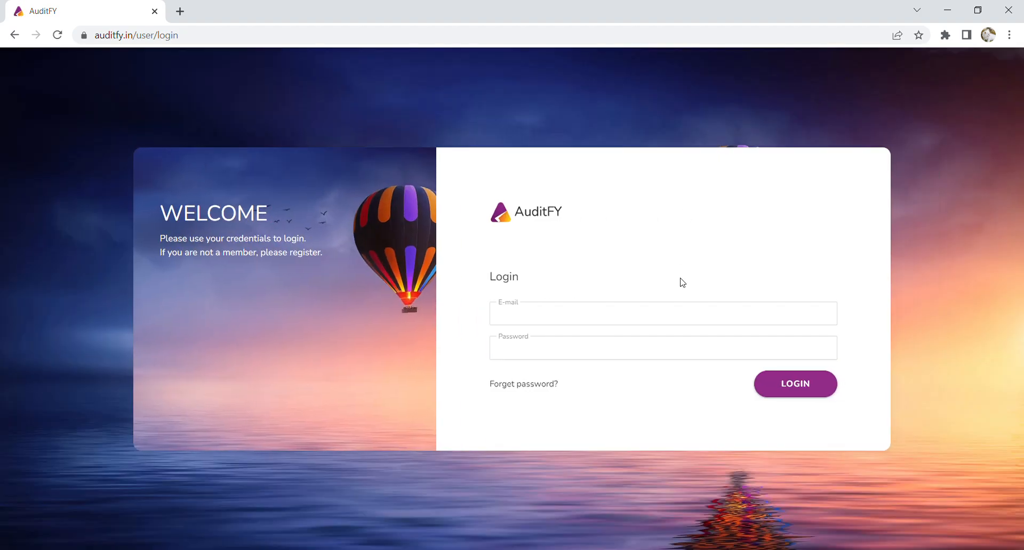
- Log in and open the Finance Buddy company record from the Settings entity list
{"action": "left_click", "coordinate": [818, 390]}
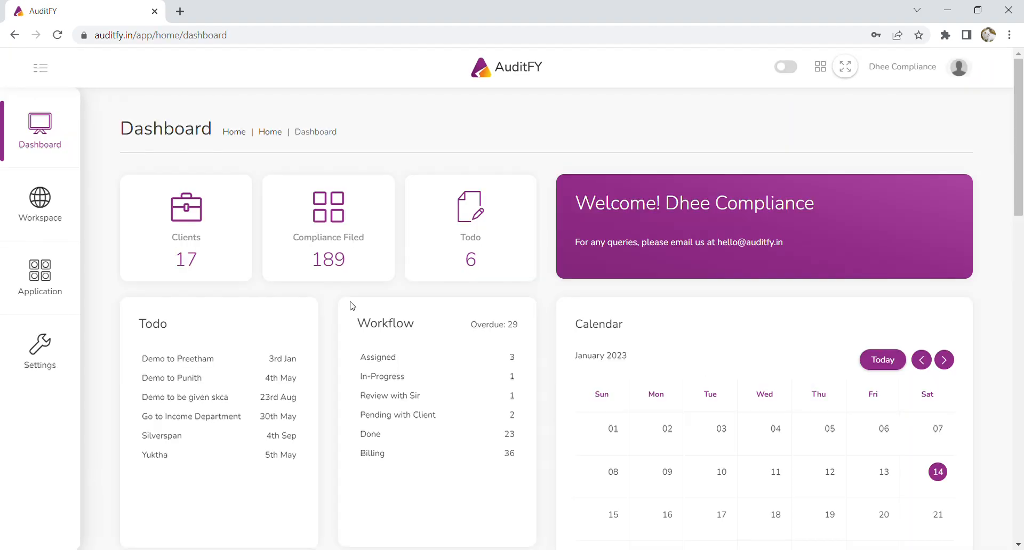
{"action": "left_click", "coordinate": [38, 349]}
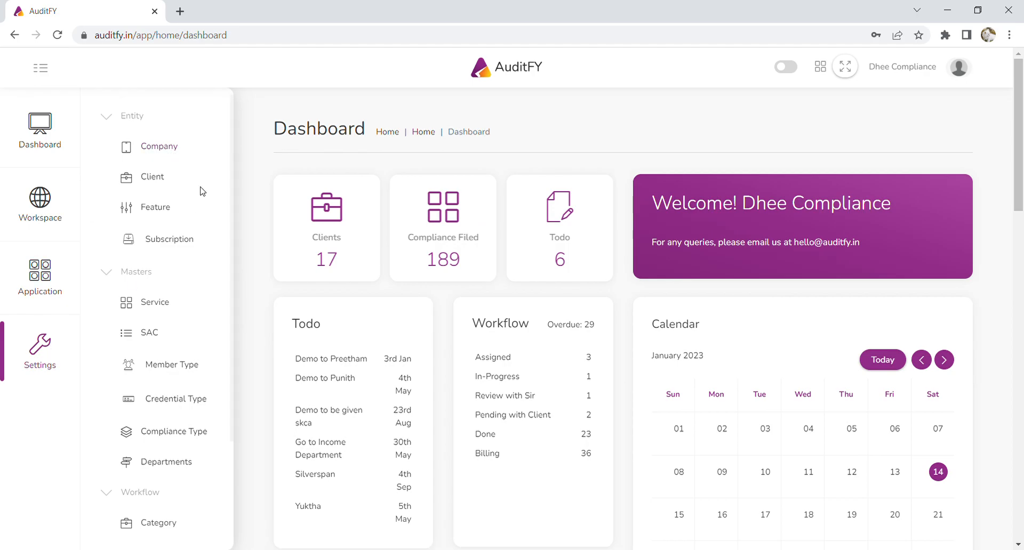
{"action": "left_click", "coordinate": [170, 152]}
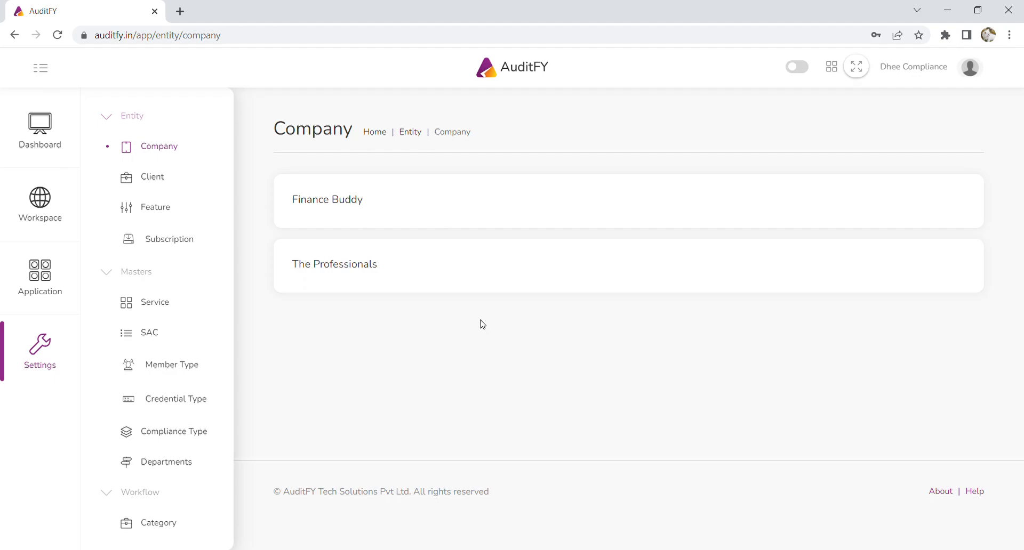
{"action": "left_click", "coordinate": [356, 207]}
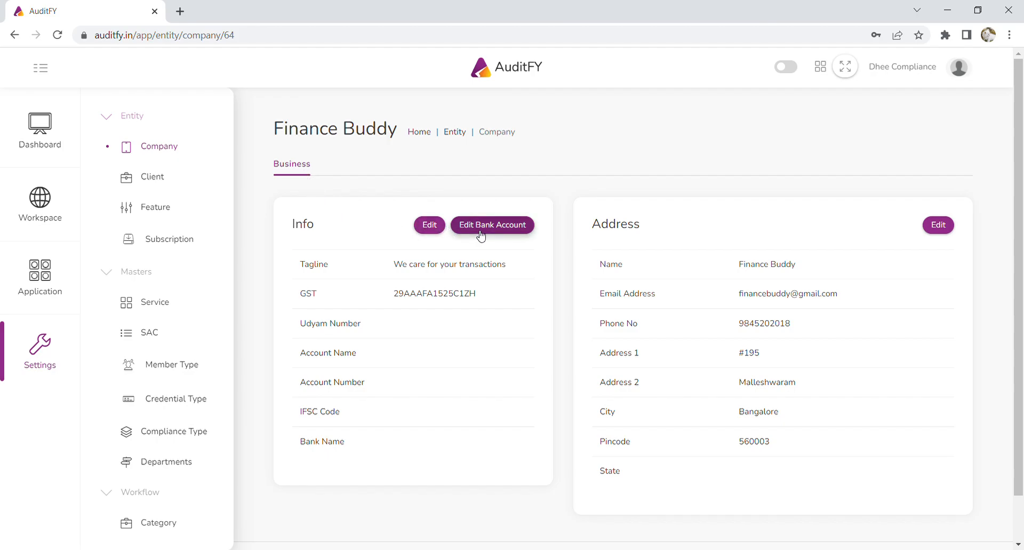
- Open the company's bank account editor and enter the bank account number in the Account Number field
{"action": "left_click", "coordinate": [508, 231]}
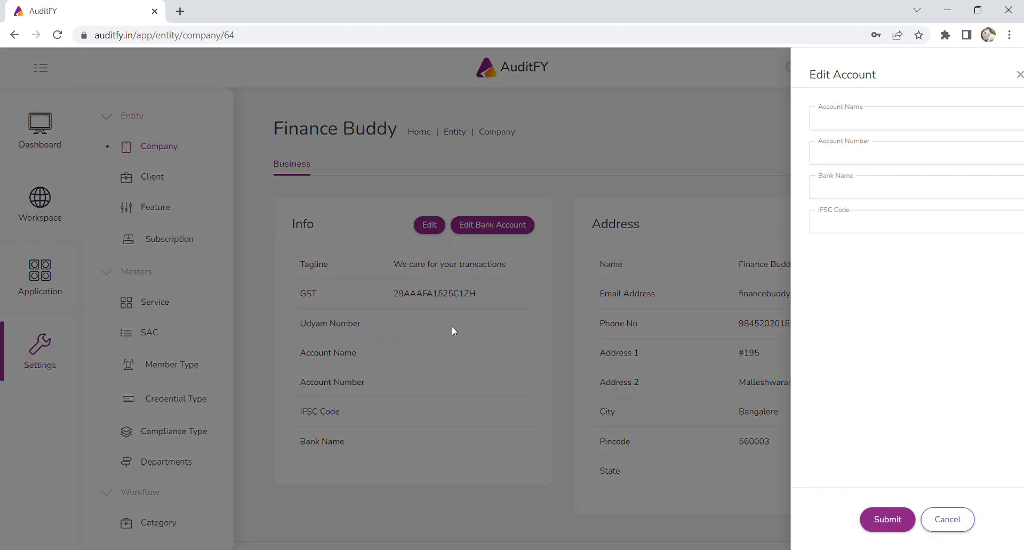
{"action": "left_click", "coordinate": [847, 127]}
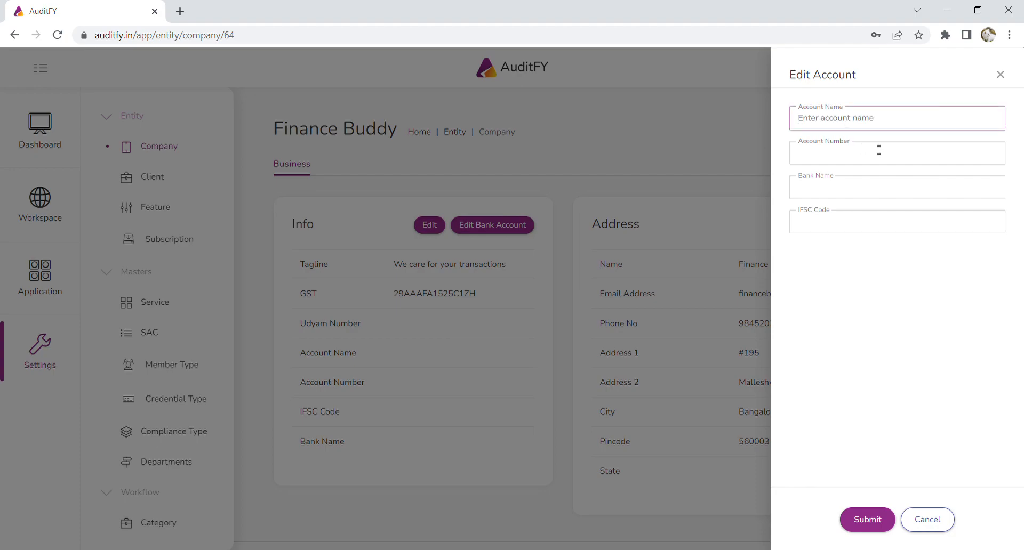
{"action": "left_click", "coordinate": [878, 150]}
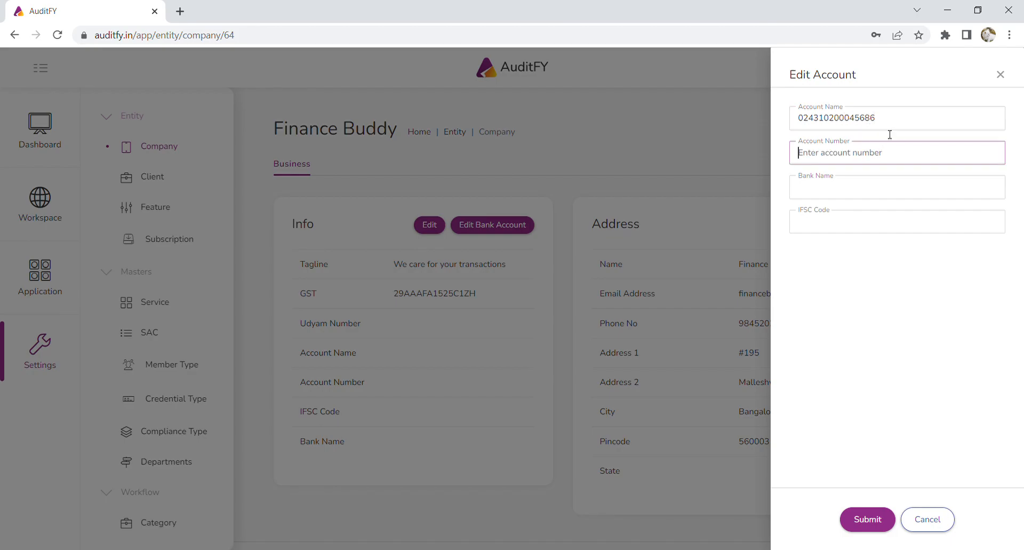
{"action": "left_click_drag", "start_coordinate": [890, 120], "coordinate": [755, 129]}
{"action": "key", "text": "ctrl+c"}
{"action": "left_click", "coordinate": [838, 162]}
{"action": "key", "text": "ctrl+v"}
- Set the bank account name to Finance Buddy
{"action": "left_click_drag", "start_coordinate": [871, 125], "coordinate": [534, 134]}
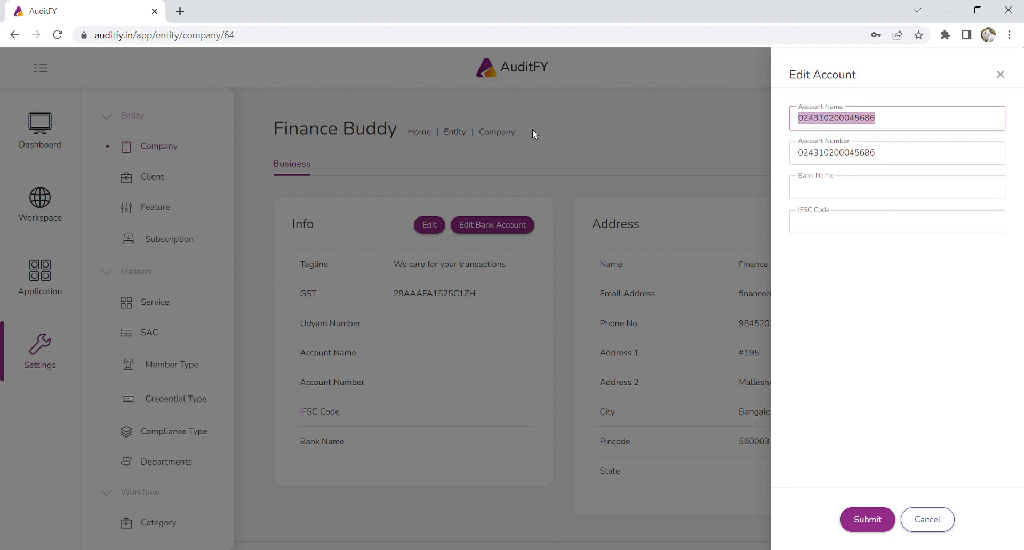
{"action": "type", "text": "Finance Buddy"}
- Set the bank name to IDBI Bank
{"action": "left_click", "coordinate": [829, 188]}
{"action": "type", "text": "IDB"}
{"action": "type", "text": "I Na"}
{"action": "key", "text": "BackSpace"}
{"action": "key", "text": "BackSpace"}
{"action": "type", "text": "Bank"}
- Set the IFSC code to IBKL0000243 and submit the bank account details
{"action": "key", "text": "Tab"}
{"action": "type", "text": "0"}
{"action": "key", "text": "BackSpace"}
{"action": "type", "text": "IBKL"}
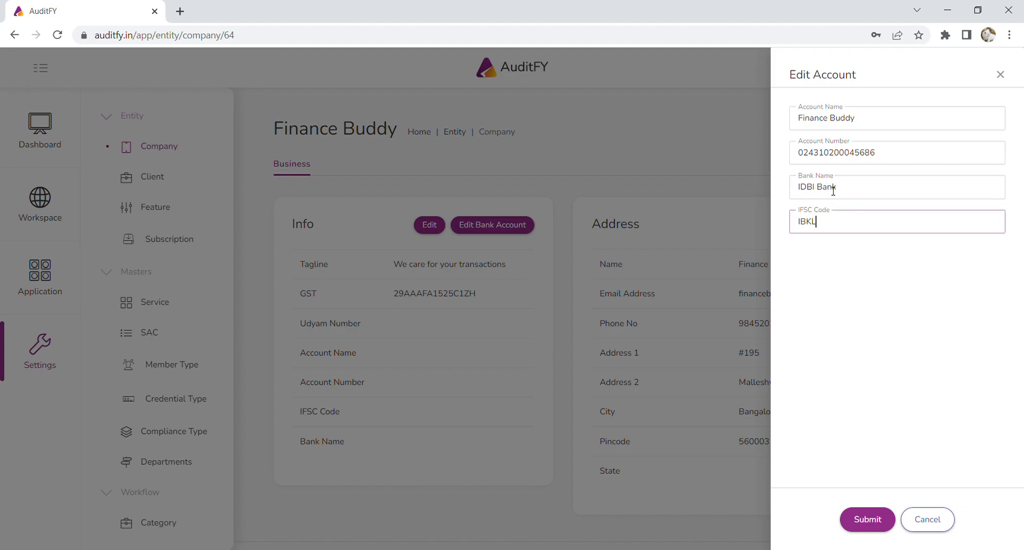
{"action": "type", "text": "000243"}
{"action": "left_click", "coordinate": [881, 532]}
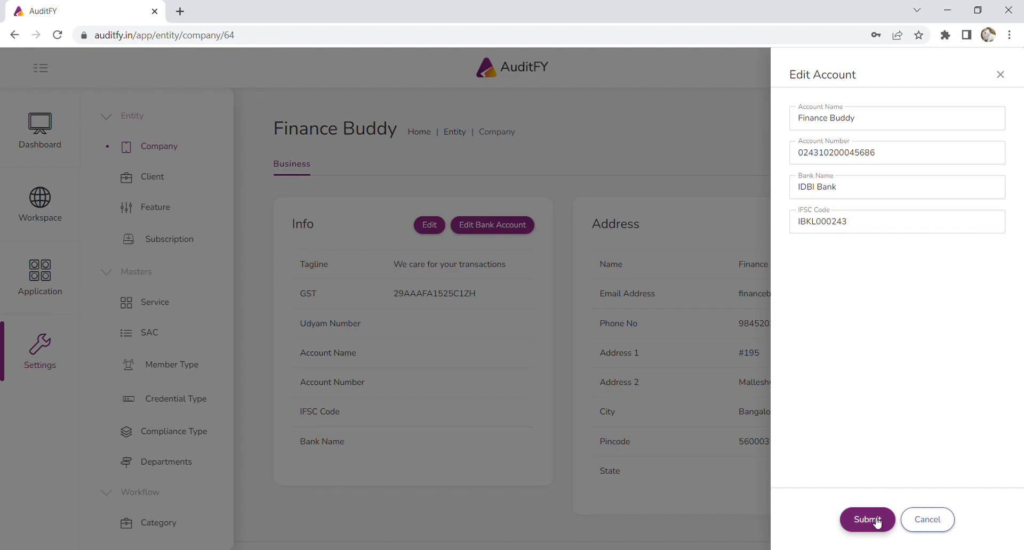
{"action": "type", "text": "0"}
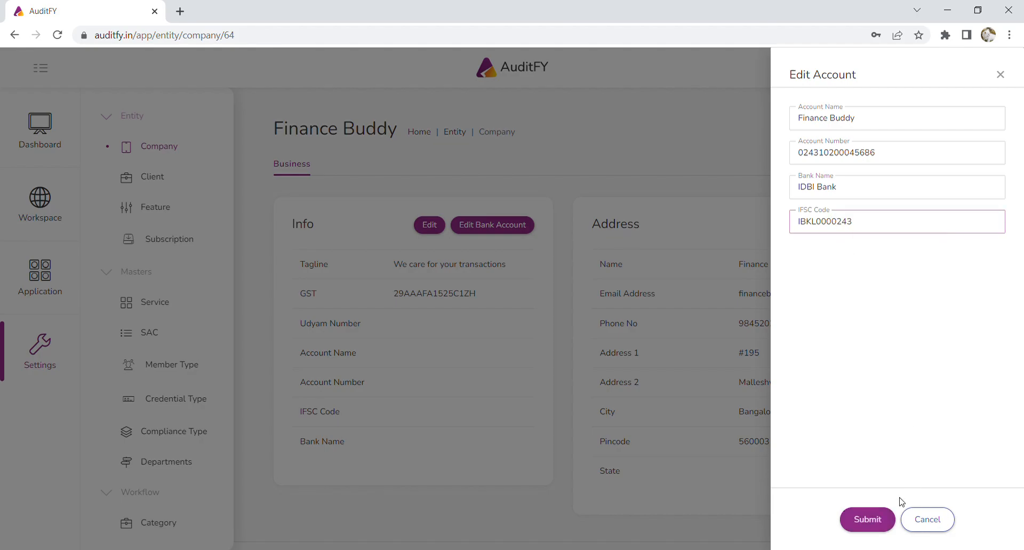
{"action": "left_click", "coordinate": [874, 519]}
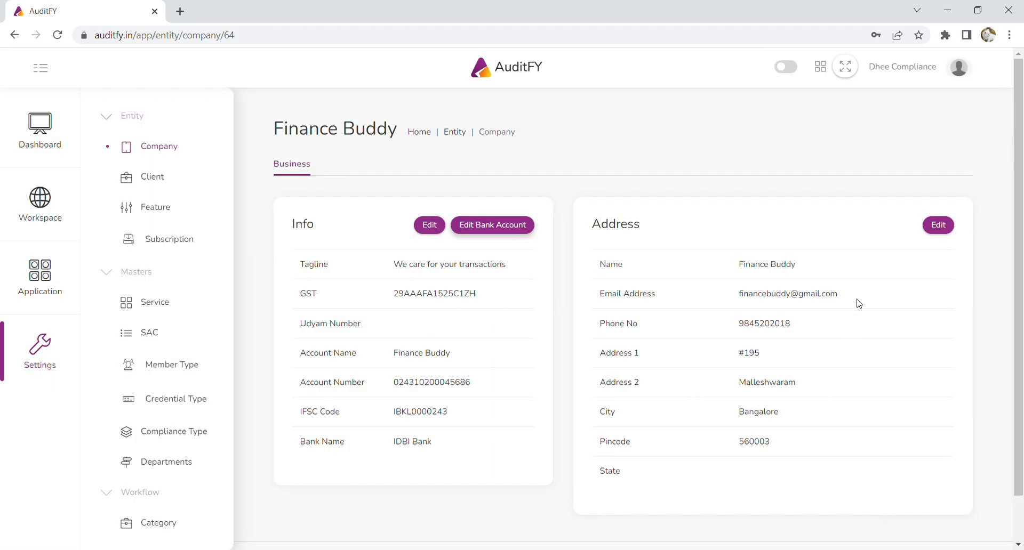
- Open the client list under the Entity settings
{"action": "left_click", "coordinate": [939, 225]}
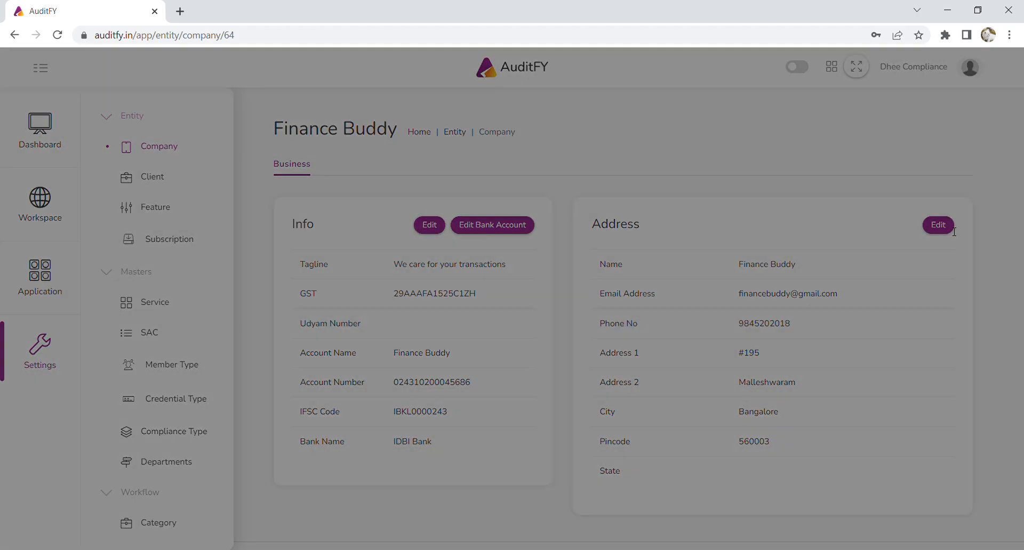
{"action": "key", "text": "Escape"}
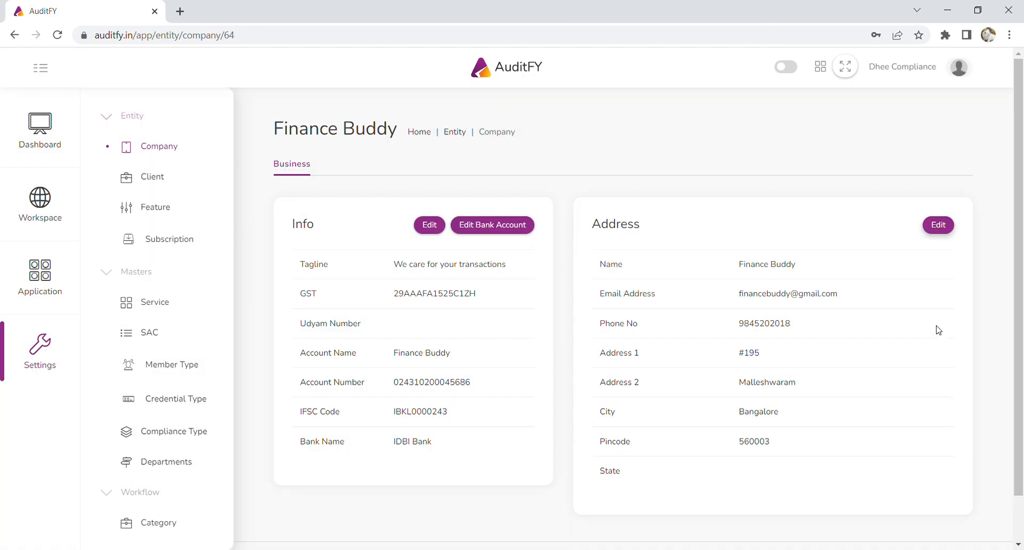
{"action": "left_click", "coordinate": [163, 156]}
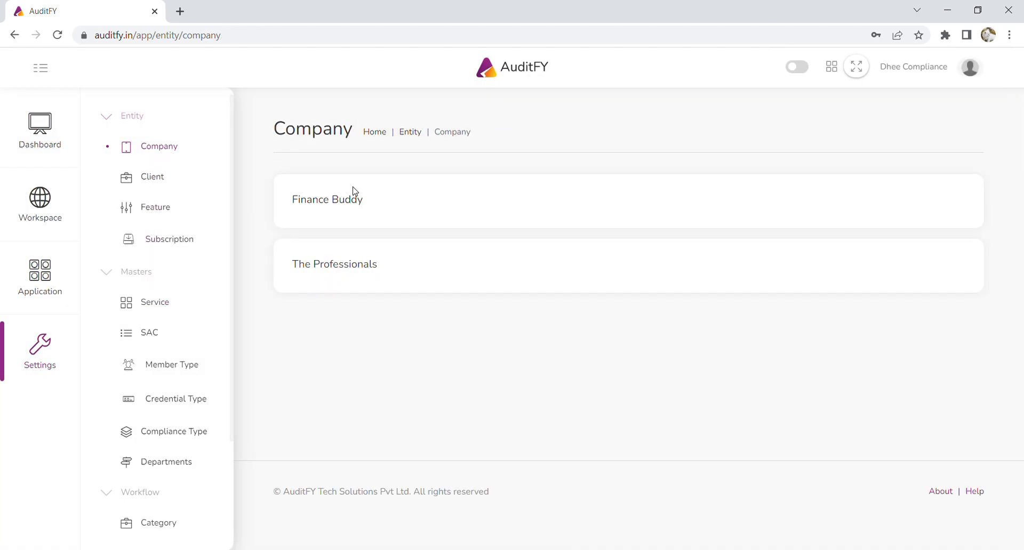
{"action": "left_click", "coordinate": [152, 179]}
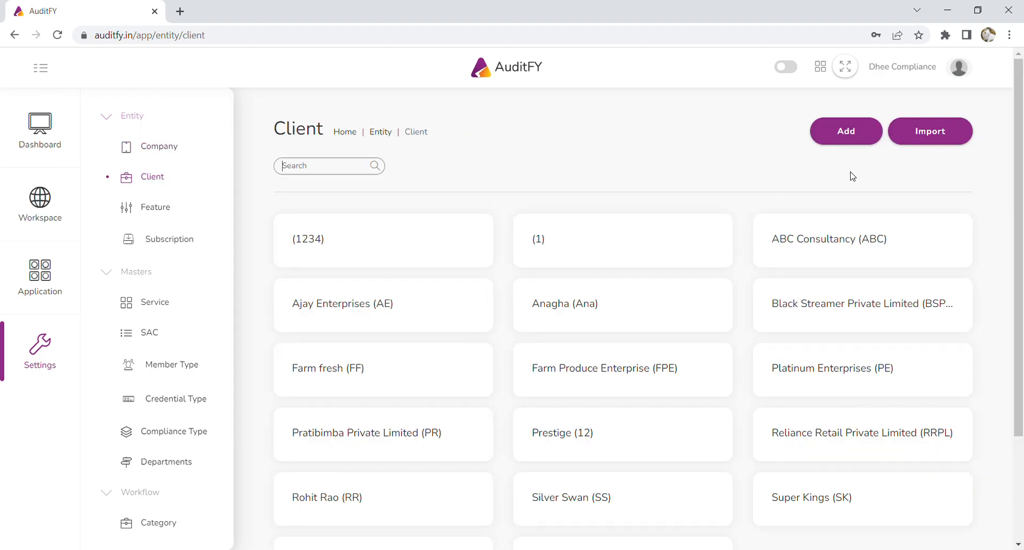
- Preview the add-client and import-clients forms, cancelling each
{"action": "left_click", "coordinate": [863, 136]}
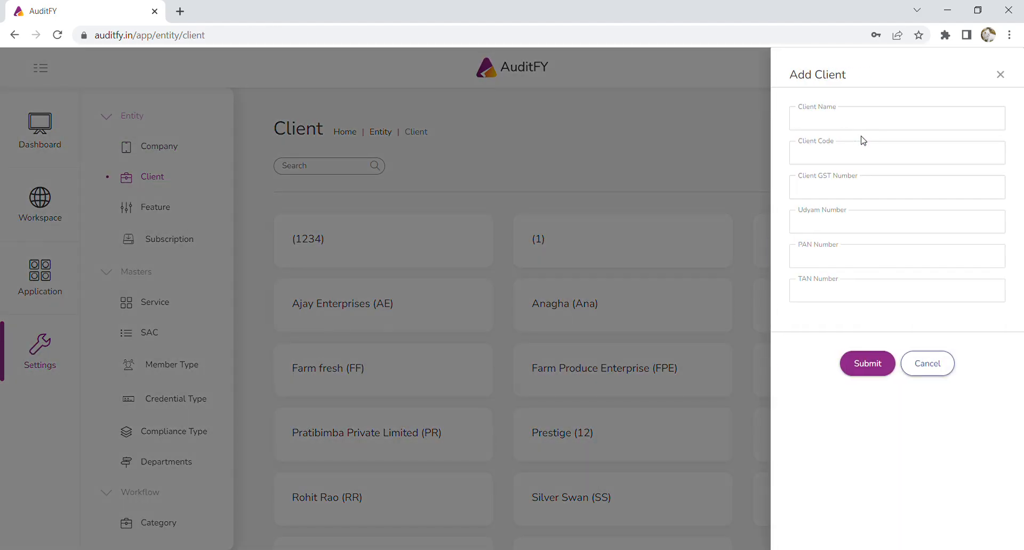
{"action": "left_click", "coordinate": [936, 369]}
{"action": "left_click", "coordinate": [941, 136]}
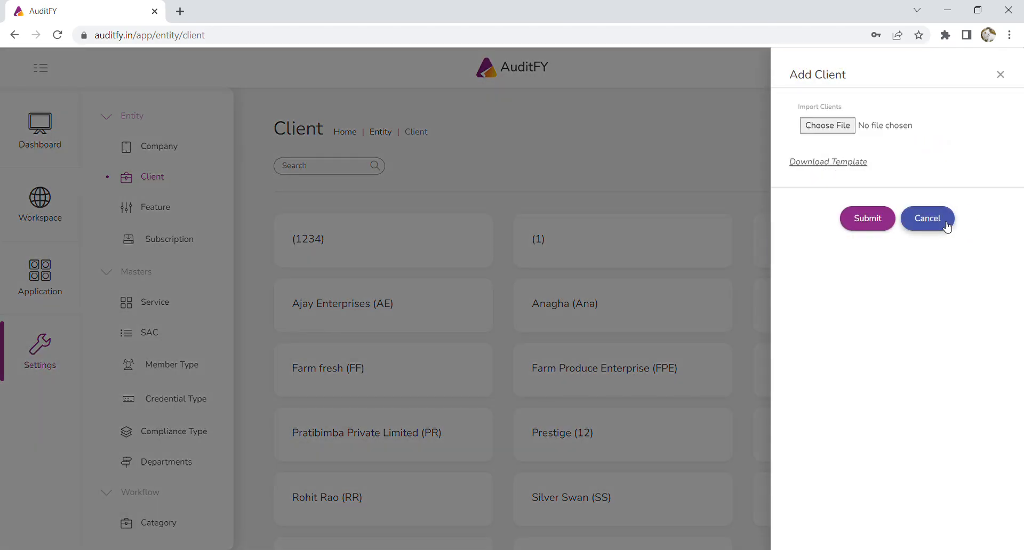
{"action": "left_click", "coordinate": [947, 227]}
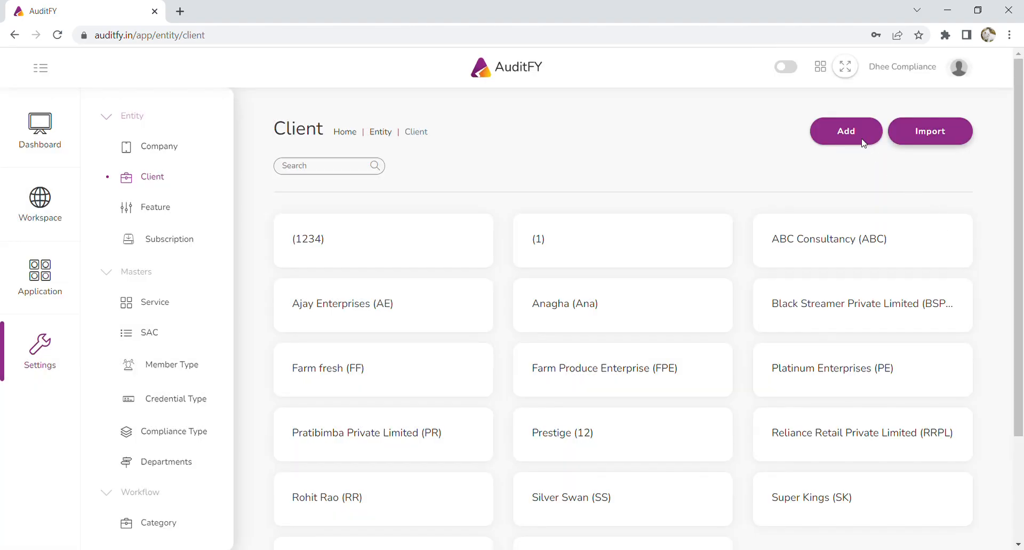
- Start adding a new client named Limaye Enterprises with client code LE
{"action": "left_click", "coordinate": [873, 131]}
{"action": "left_click", "coordinate": [864, 125]}
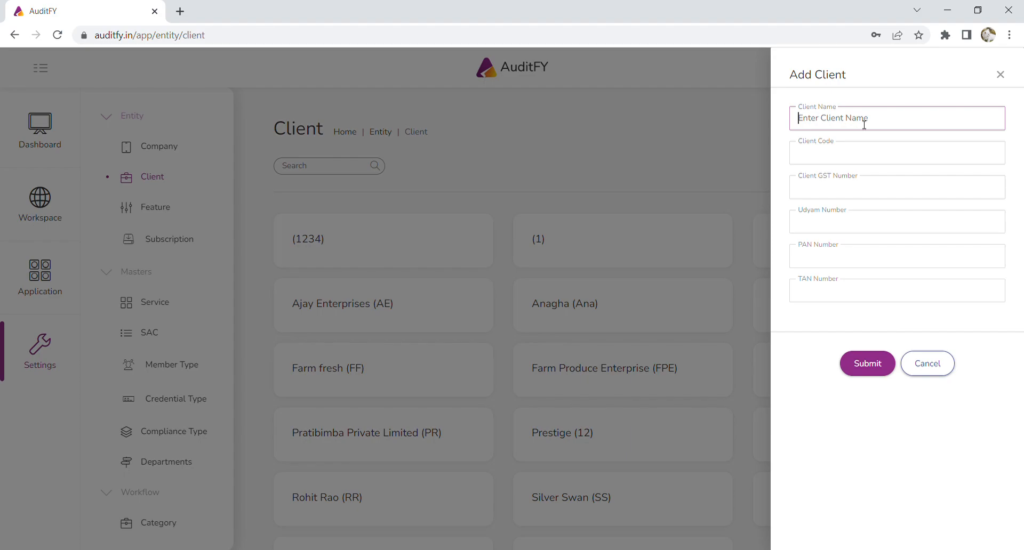
{"action": "type", "text": "4"}
{"action": "type", "text": "ye "}
{"action": "type", "text": "Enterprises"}
{"action": "left_click", "coordinate": [900, 159]}
{"action": "type", "text": "LE"}
- Enter the new client's GST number
{"action": "left_click", "coordinate": [857, 196]}
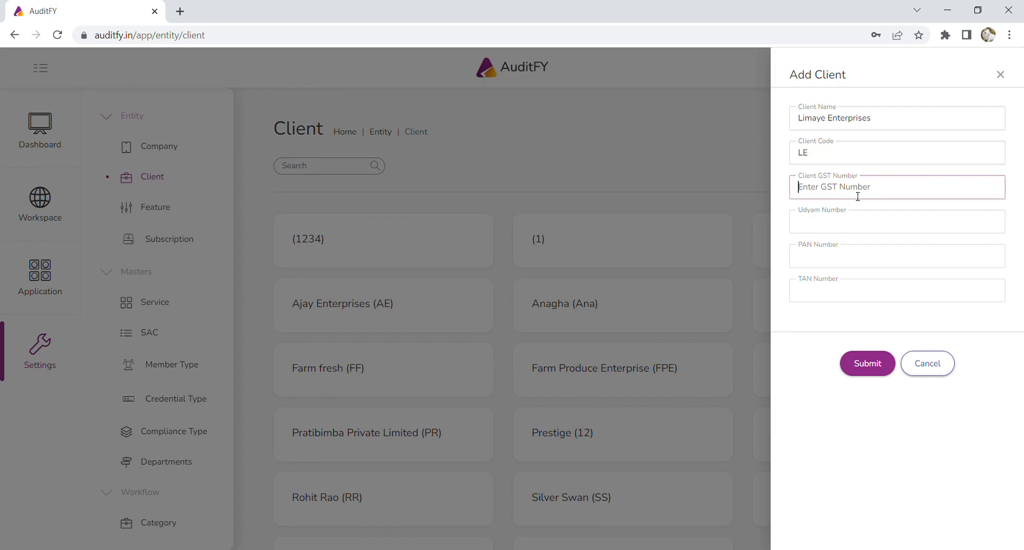
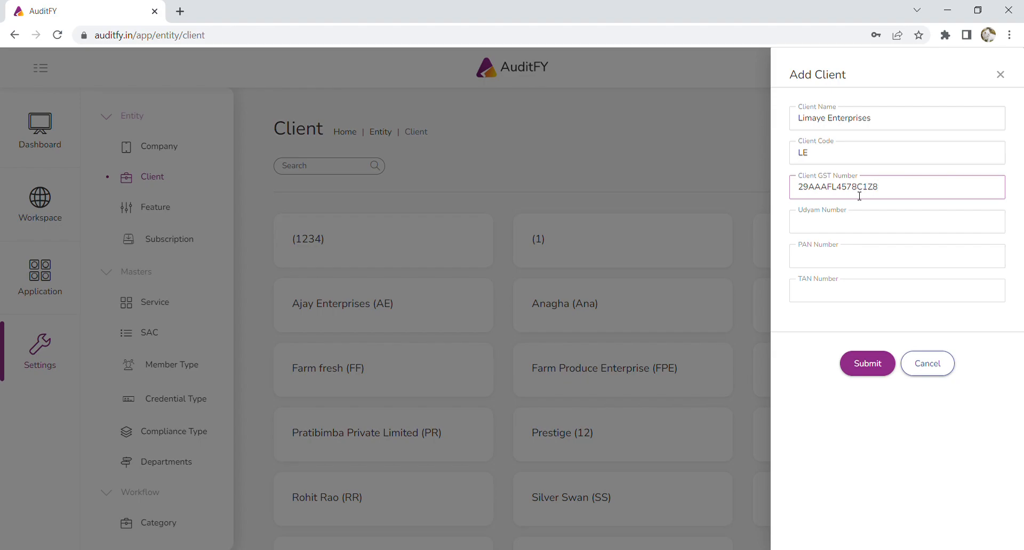
- Copy the PAN portion of the GST number into the PAN Number field
{"action": "left_click_drag", "start_coordinate": [814, 192], "coordinate": [867, 196]}
{"action": "key", "text": "ctrl+c"}
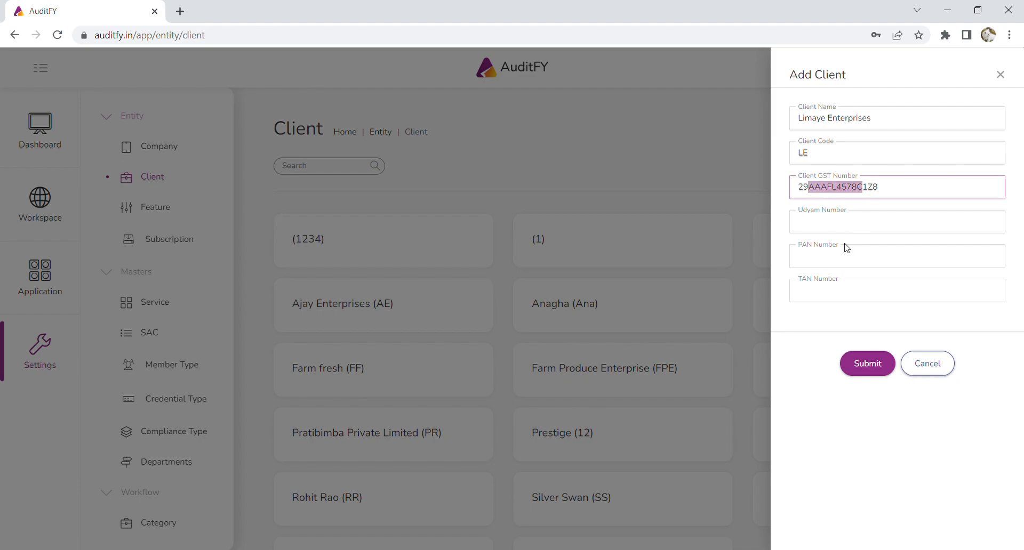
{"action": "left_click", "coordinate": [855, 256]}
{"action": "key", "text": "ctrl+v"}
- Enter the client's TAN number and submit the new client
{"action": "left_click", "coordinate": [852, 293]}
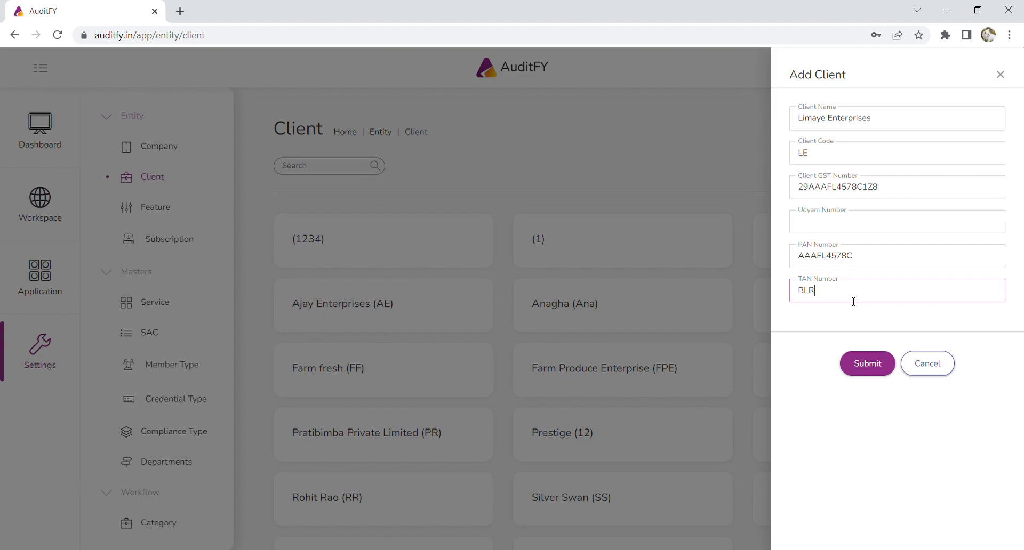
{"action": "left_click", "coordinate": [869, 364]}
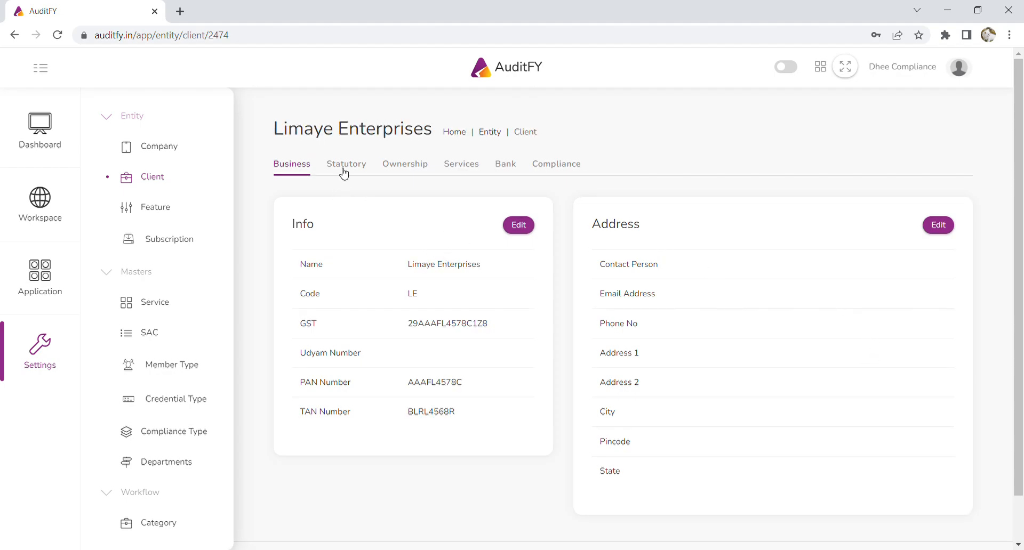
- Open the client's address editor and set the contact name to Limaye Enterprises
{"action": "left_click", "coordinate": [937, 224]}
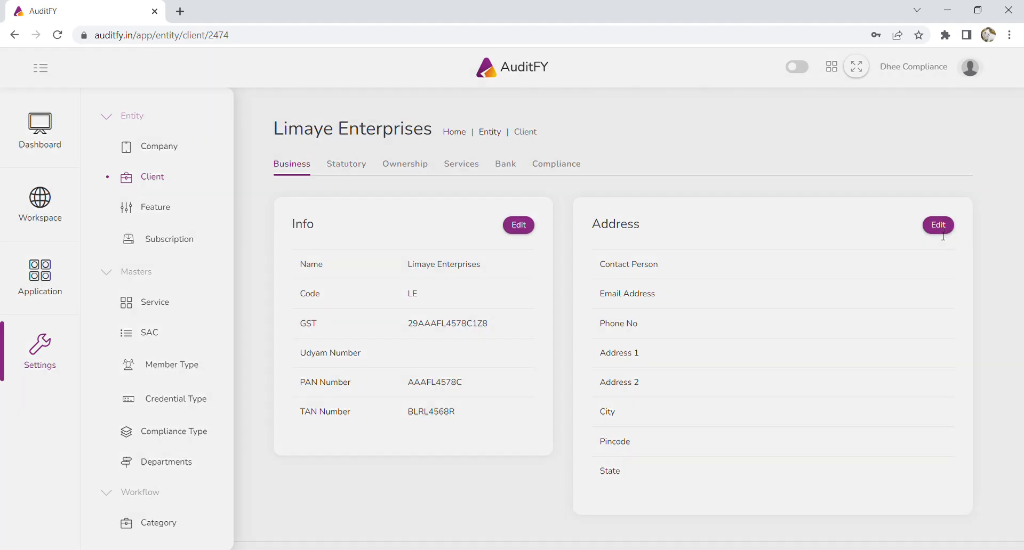
{"action": "left_click", "coordinate": [823, 120]}
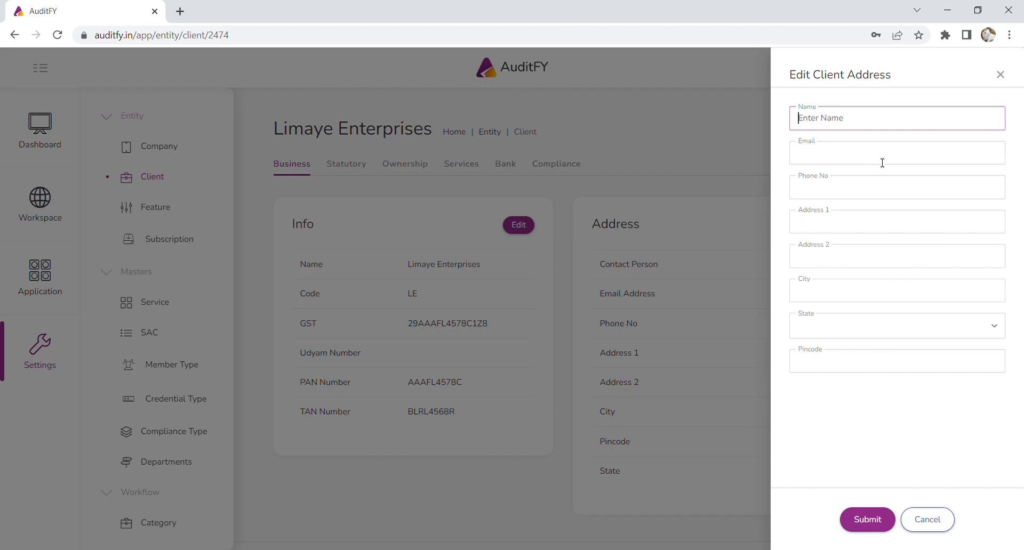
{"action": "type", "text": "Limaye Enterprises"}
- Fill in the client's e-mail address
{"action": "left_click", "coordinate": [882, 163]}
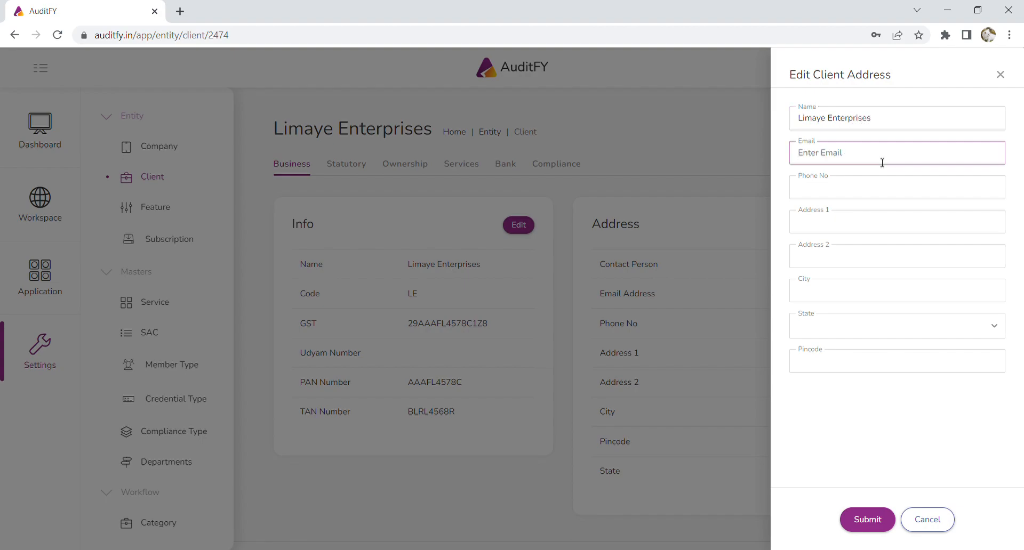
- Enter the client's phone number
{"action": "left_click", "coordinate": [864, 187]}
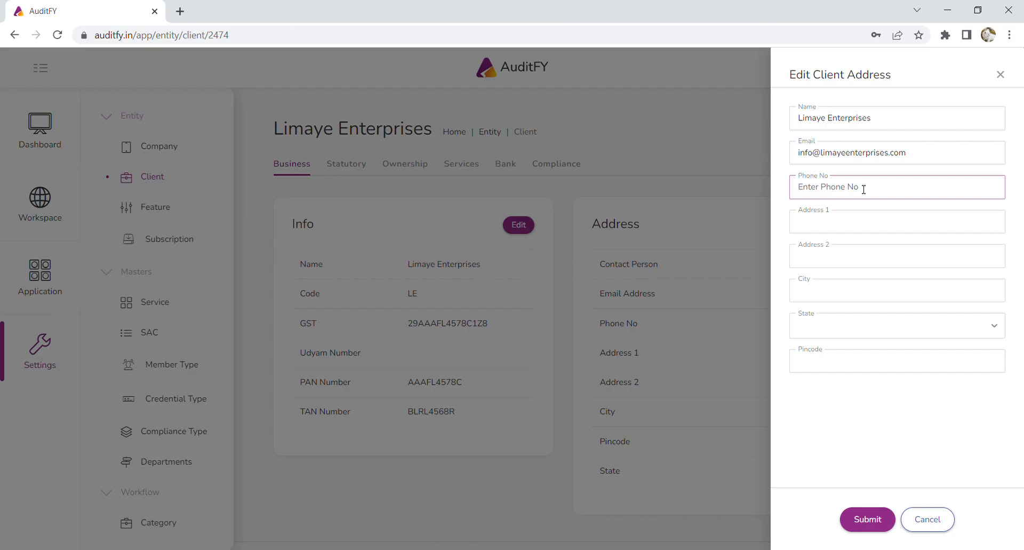
- Fill in both street address lines of the client's address
{"action": "left_click", "coordinate": [840, 225]}
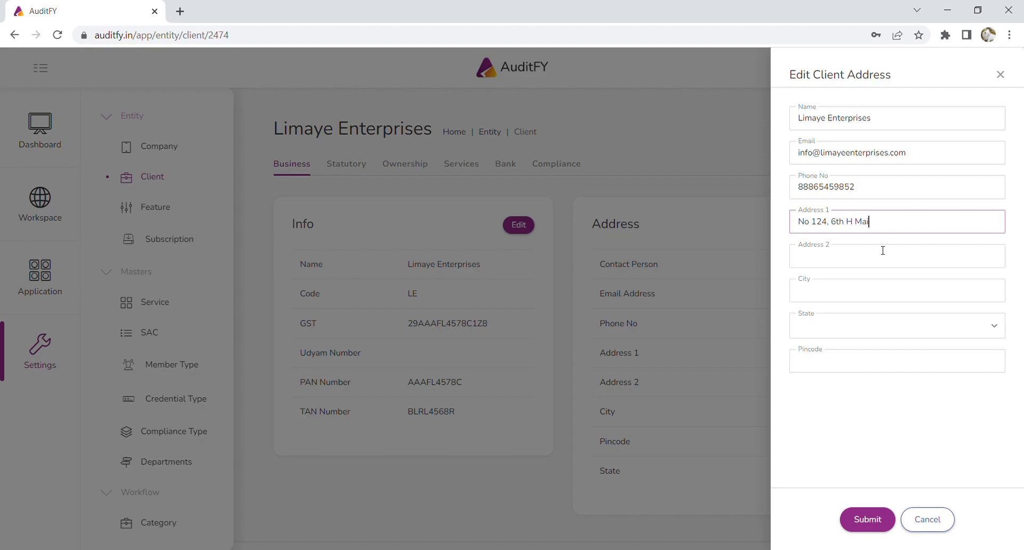
{"action": "key", "text": "Tab"}
{"action": "type", "text": "Vid"}
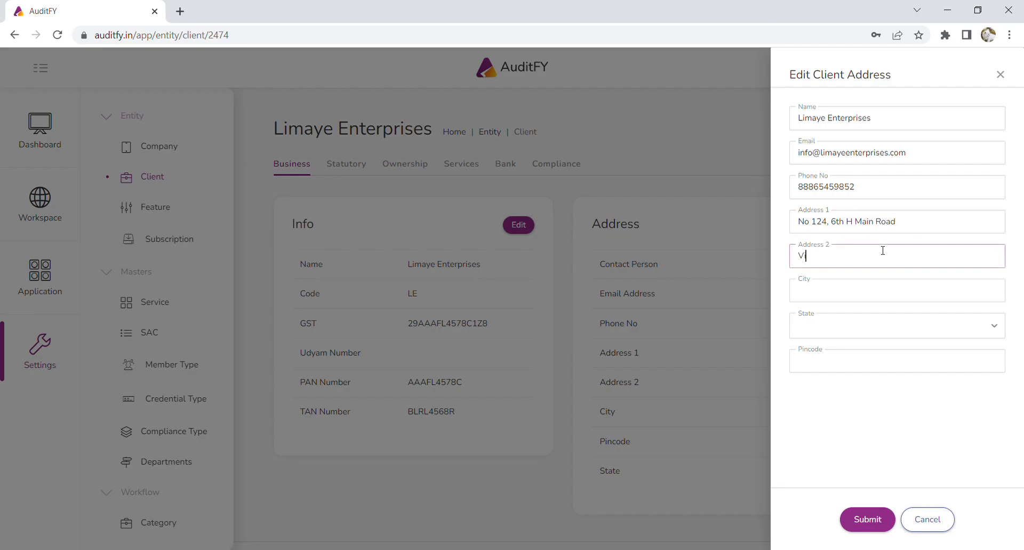
{"action": "type", "text": "yaranyapura"}
- Set the city to Bangalore, the state to Karnataka, and enter the pincode
{"action": "key", "text": "Tab"}
{"action": "type", "text": "Bangalore"}
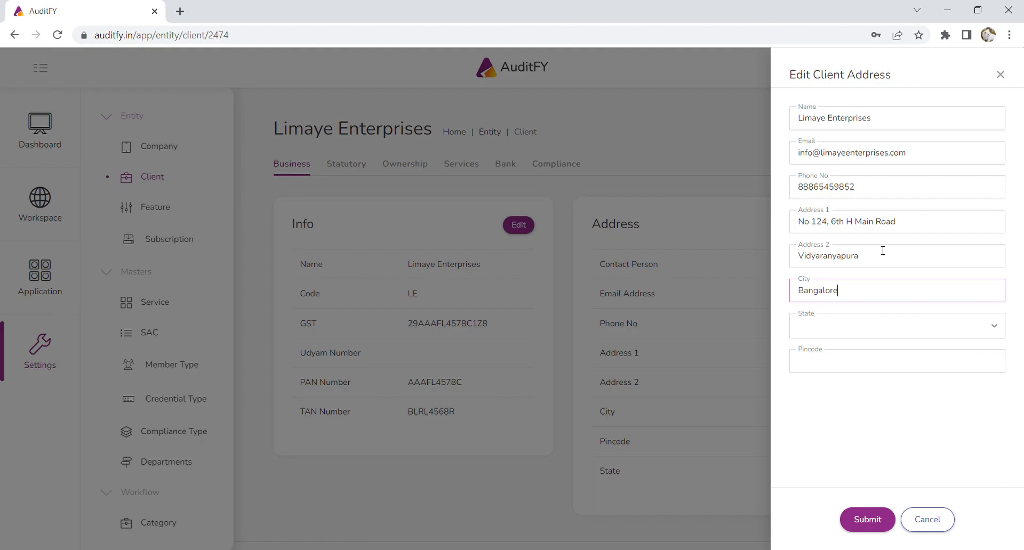
{"action": "key", "text": "Tab"}
{"action": "type", "text": "k"}
{"action": "left_click", "coordinate": [852, 350]}
{"action": "left_click", "coordinate": [861, 365]}
{"action": "type", "text": "560097"}
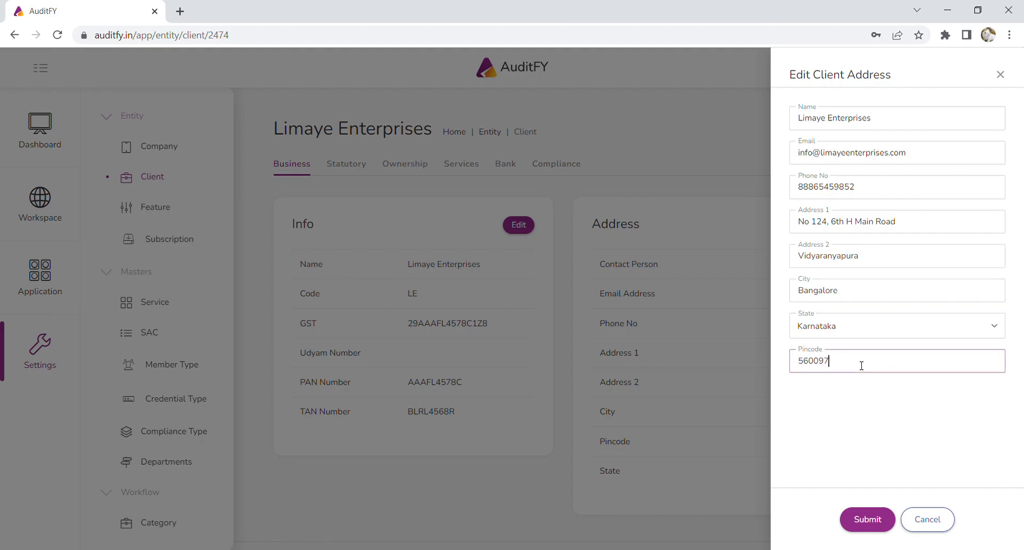
- Shorten the phone number to ten digits and submit the client address
{"action": "left_click", "coordinate": [860, 516]}
{"action": "left_click", "coordinate": [894, 185]}
{"action": "key", "text": "BackSpace"}
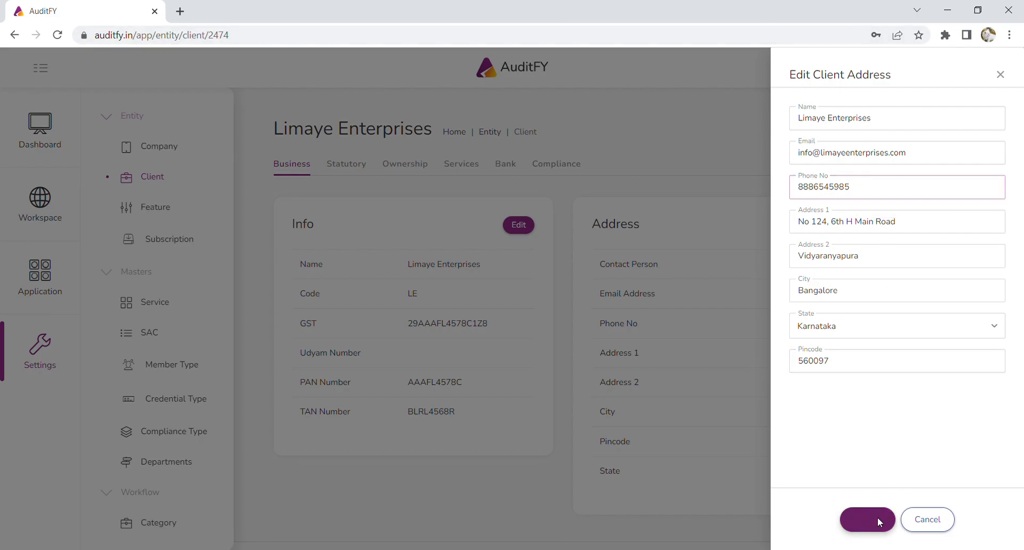
{"action": "left_click", "coordinate": [873, 519]}
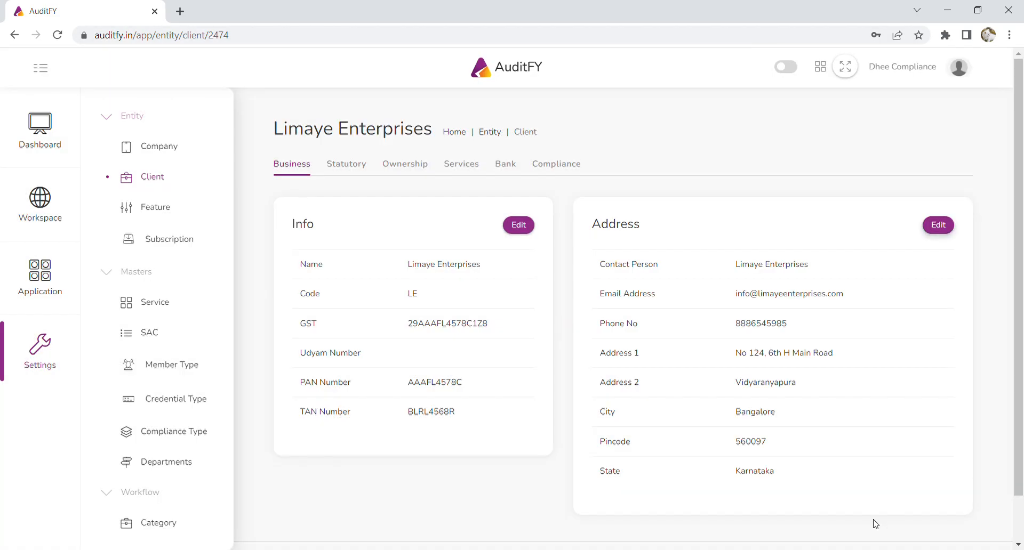
- Open the client's statutory credentials form and enter the GST login username
{"action": "left_click", "coordinate": [351, 171]}
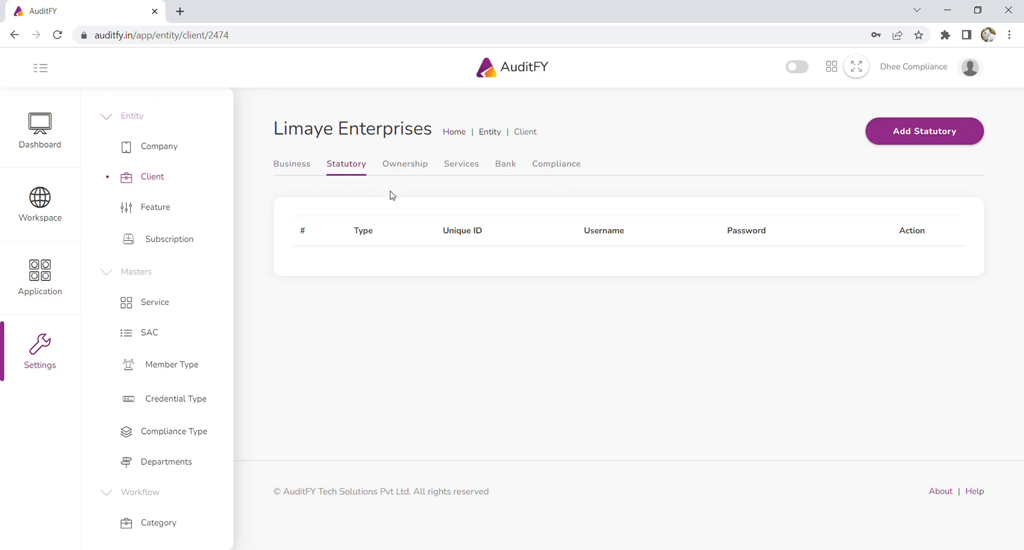
{"action": "left_click", "coordinate": [921, 137]}
{"action": "left_click", "coordinate": [841, 118]}
{"action": "type", "text": "LimayeGST"}
- Enter the GST login password for the statutory credential
{"action": "left_click", "coordinate": [895, 162]}
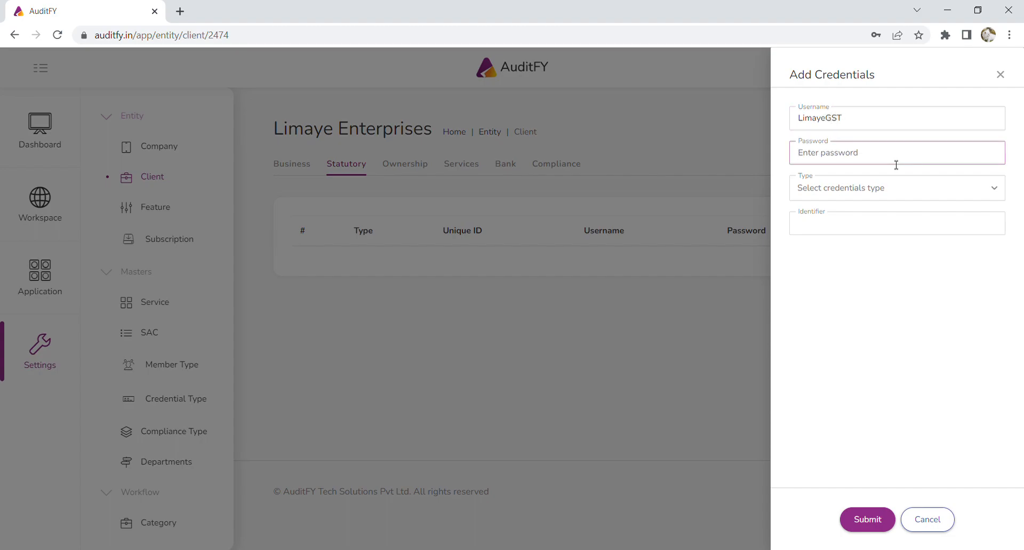
- Set the credential type to GST and submit the statutory credential
{"action": "left_click", "coordinate": [879, 193]}
{"action": "left_click", "coordinate": [804, 299]}
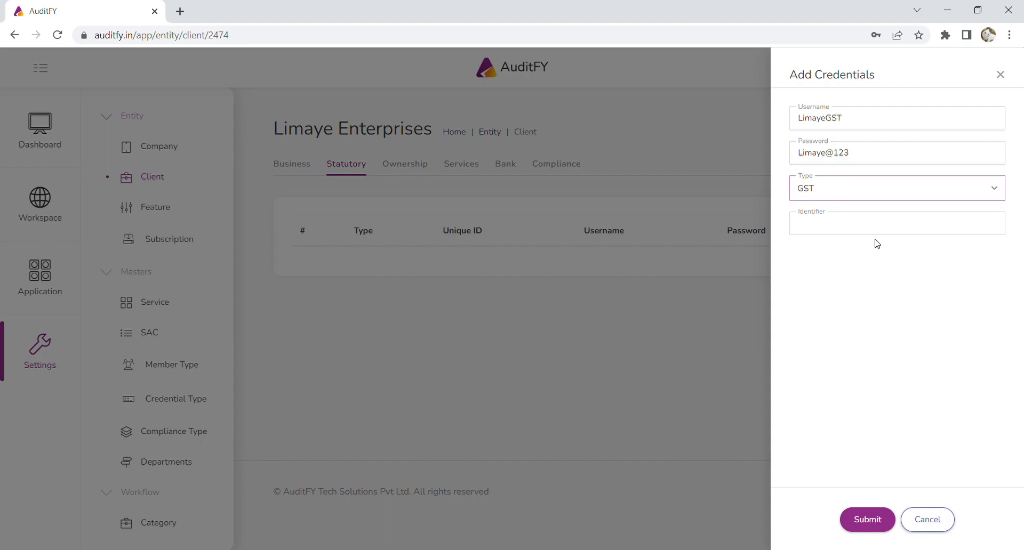
{"action": "left_click", "coordinate": [818, 190]}
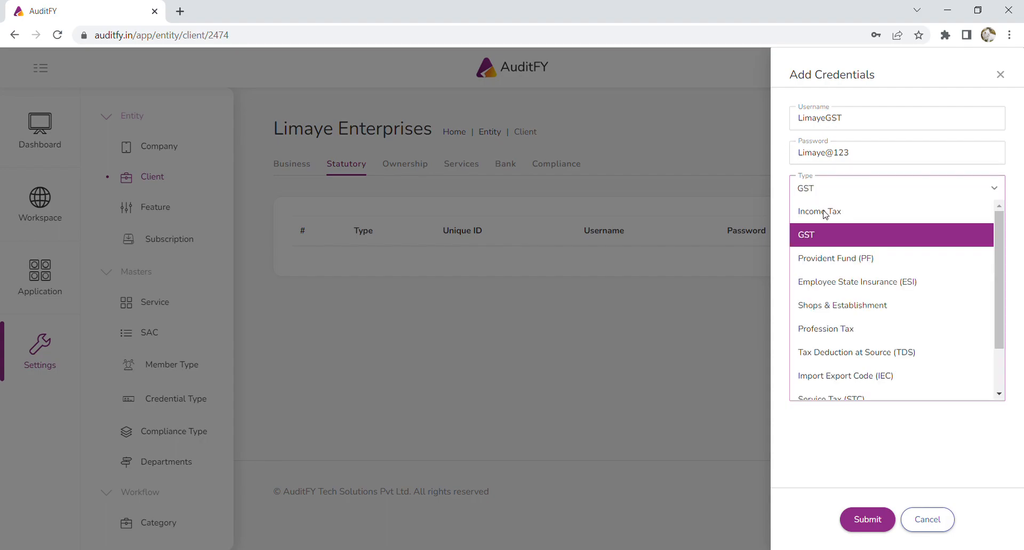
{"action": "left_click", "coordinate": [803, 238]}
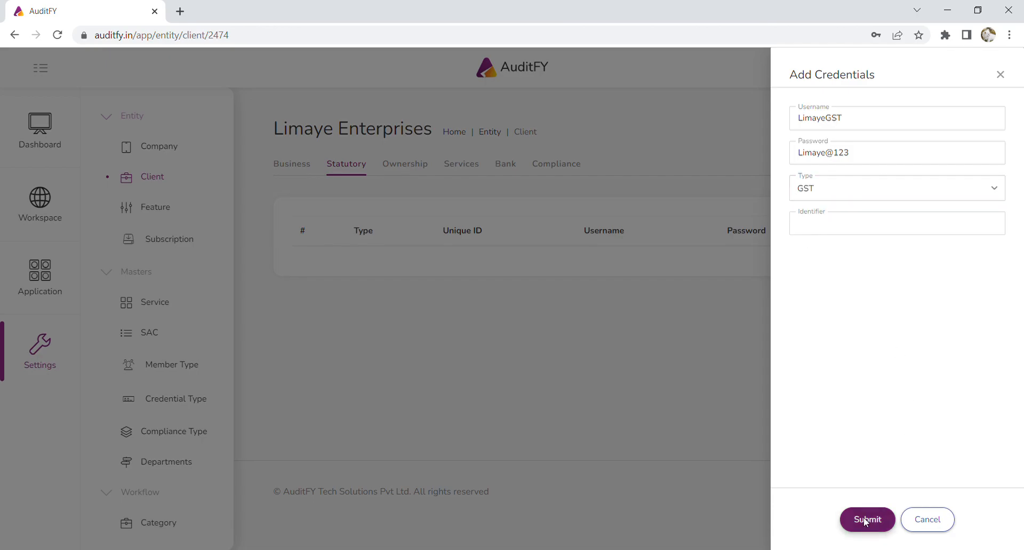
{"action": "left_click", "coordinate": [866, 520]}
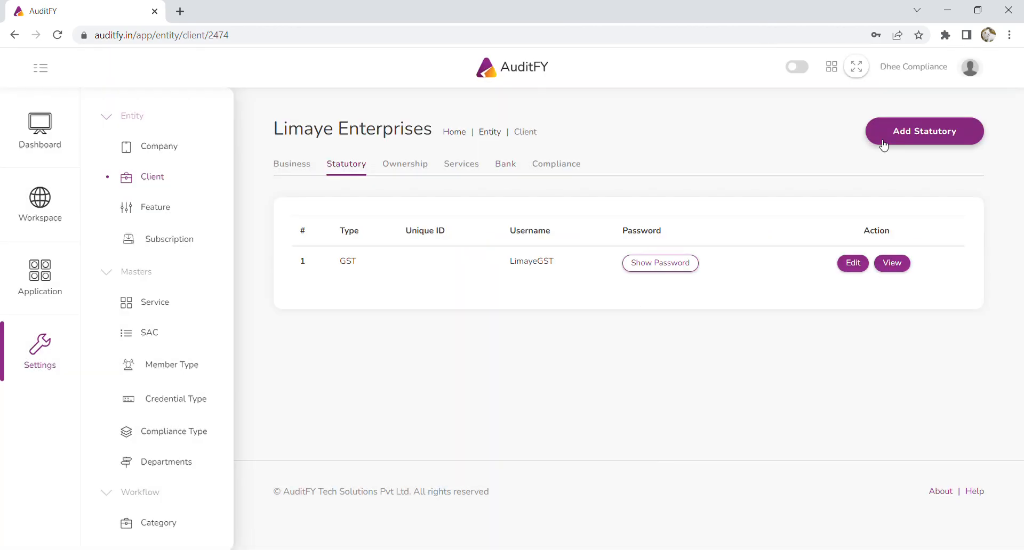
- Open the add ownership member form and enter the member's full name
{"action": "left_click", "coordinate": [430, 168]}
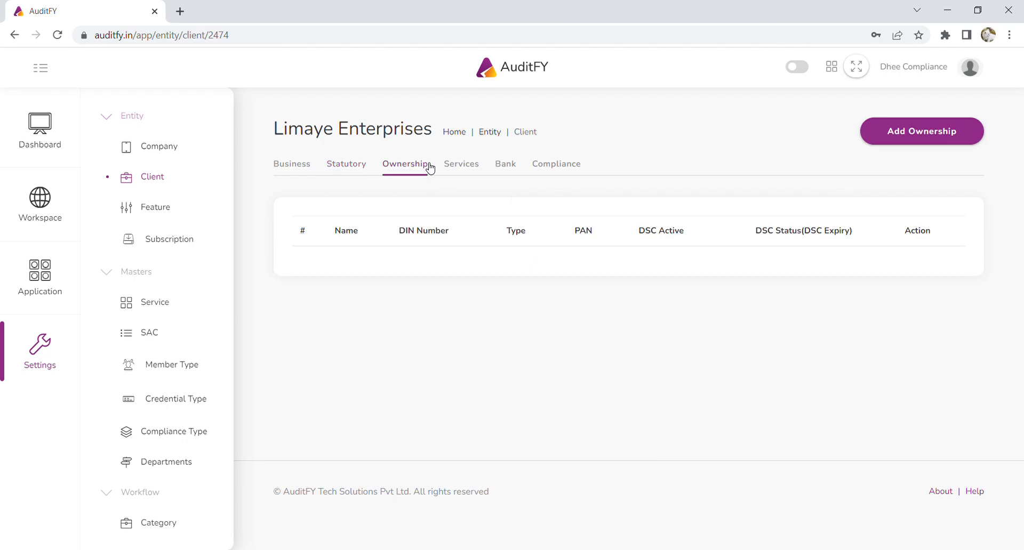
{"action": "left_click", "coordinate": [958, 140]}
{"action": "left_click", "coordinate": [875, 122]}
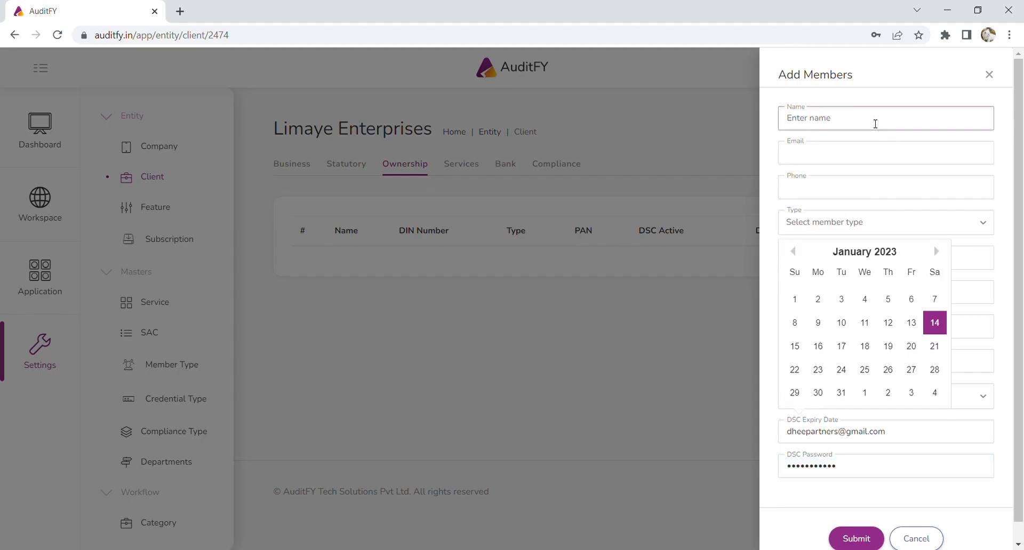
- Enter the ownership member's e-mail address
{"action": "left_click", "coordinate": [864, 158]}
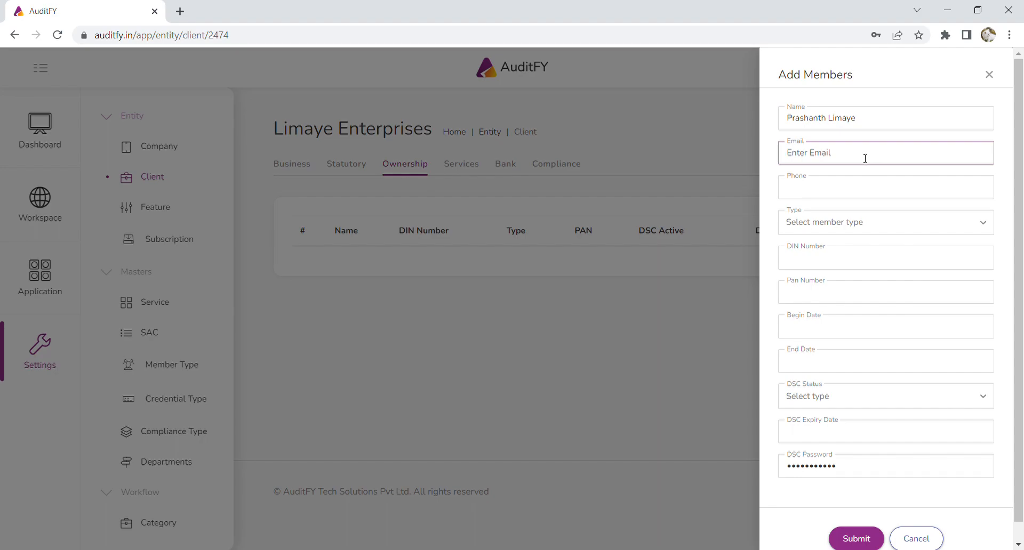
- Enter the member's phone number and set the member type to Partner
{"action": "left_click", "coordinate": [874, 192]}
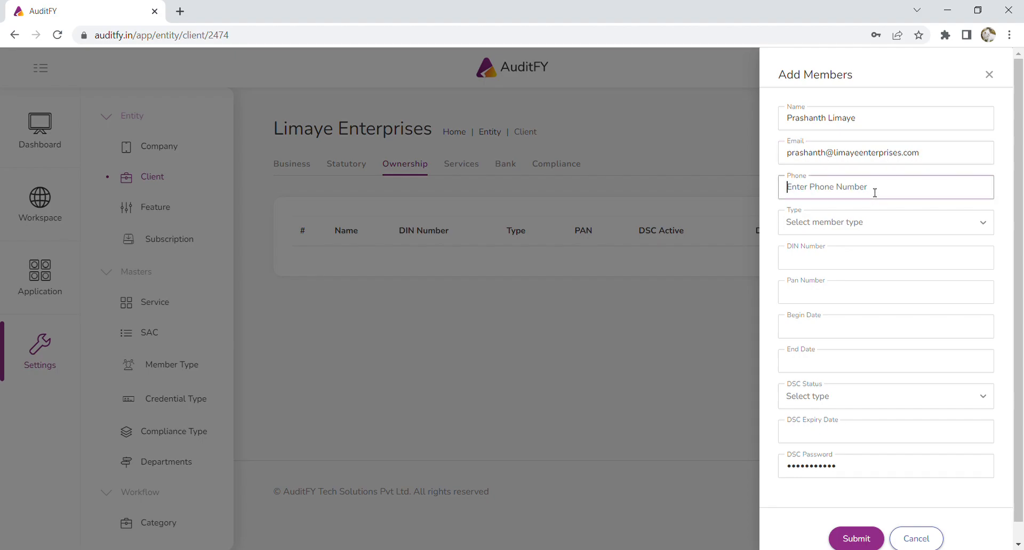
{"action": "left_click", "coordinate": [873, 223]}
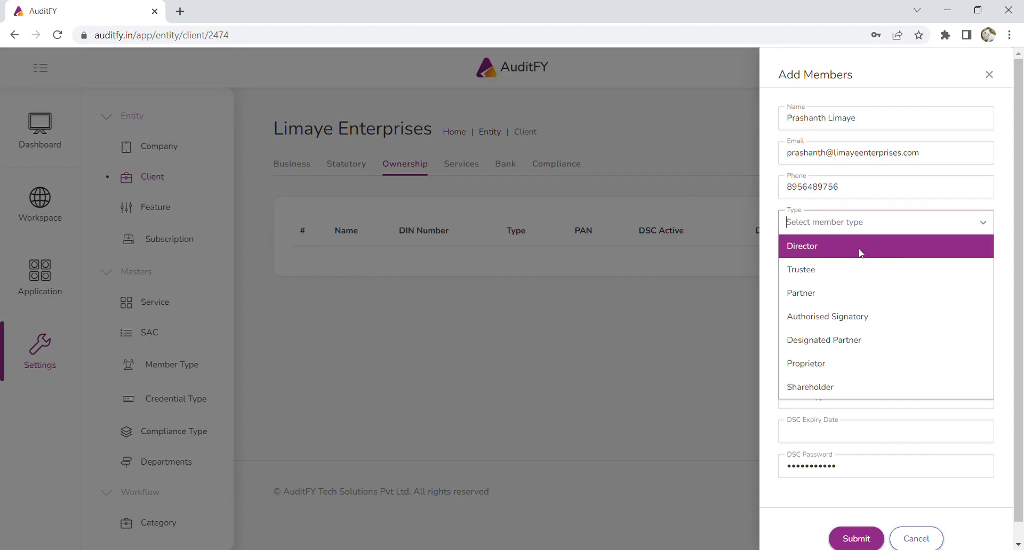
{"action": "left_click", "coordinate": [844, 293]}
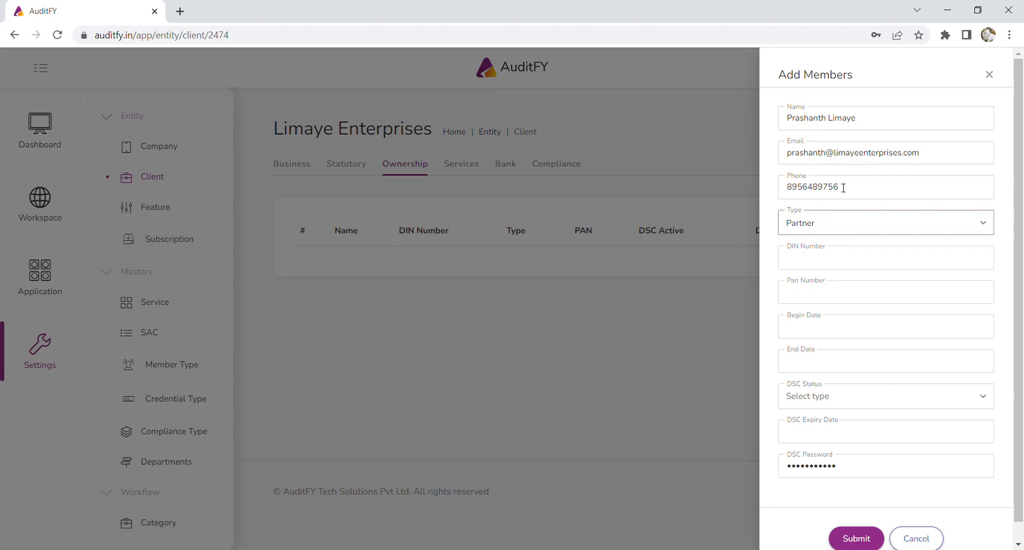
- Set the member's begin date to 07/04/2022
{"action": "left_click", "coordinate": [843, 330]}
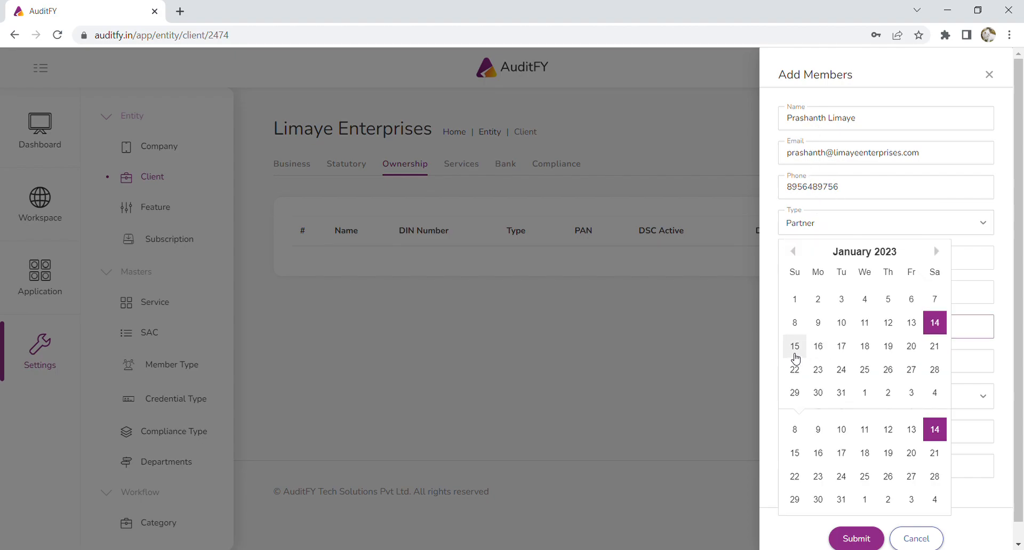
{"action": "left_click", "coordinate": [817, 429]}
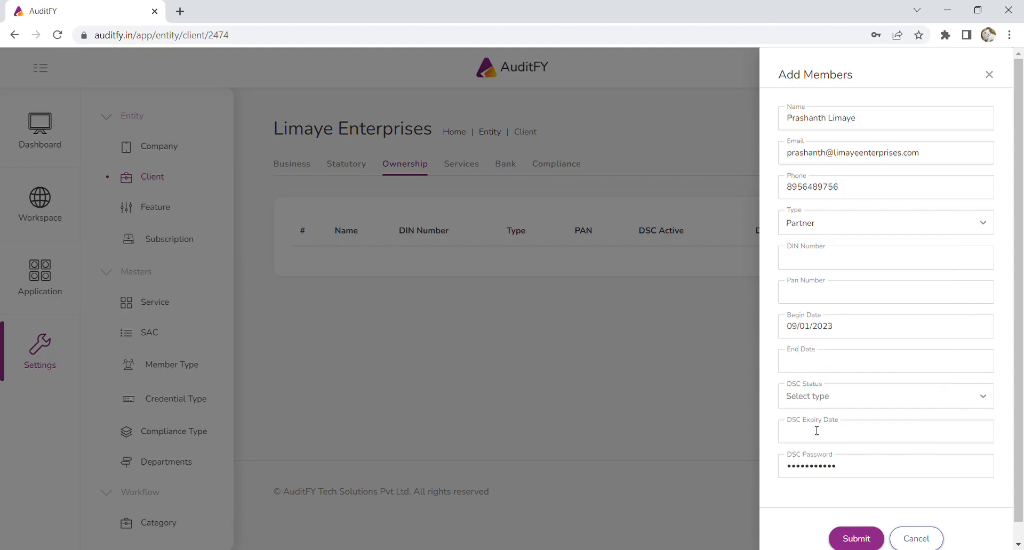
{"action": "left_click", "coordinate": [818, 335]}
{"action": "left_click", "coordinate": [795, 358]}
{"action": "left_click", "coordinate": [795, 358]}
{"action": "left_click", "coordinate": [794, 358]}
{"action": "left_click", "coordinate": [794, 359]}
{"action": "left_click", "coordinate": [795, 358]}
{"action": "left_click", "coordinate": [794, 358]}
{"action": "left_click", "coordinate": [794, 358]}
{"action": "left_click", "coordinate": [794, 359]}
{"action": "left_click", "coordinate": [795, 358]}
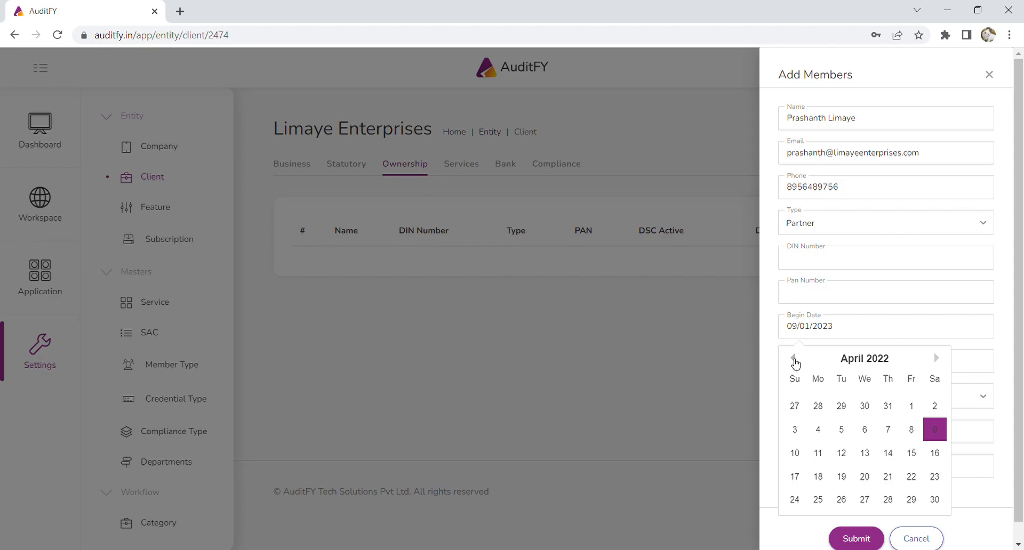
{"action": "left_click", "coordinate": [888, 429]}
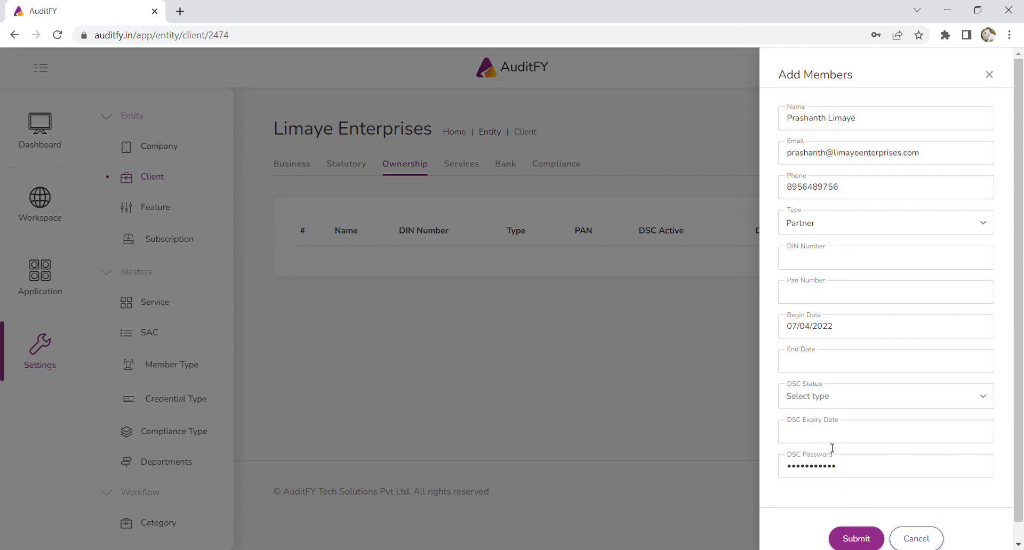
- Enter the member's PAN number and submit the ownership member
{"action": "left_click", "coordinate": [856, 539]}
{"action": "left_click", "coordinate": [830, 295]}
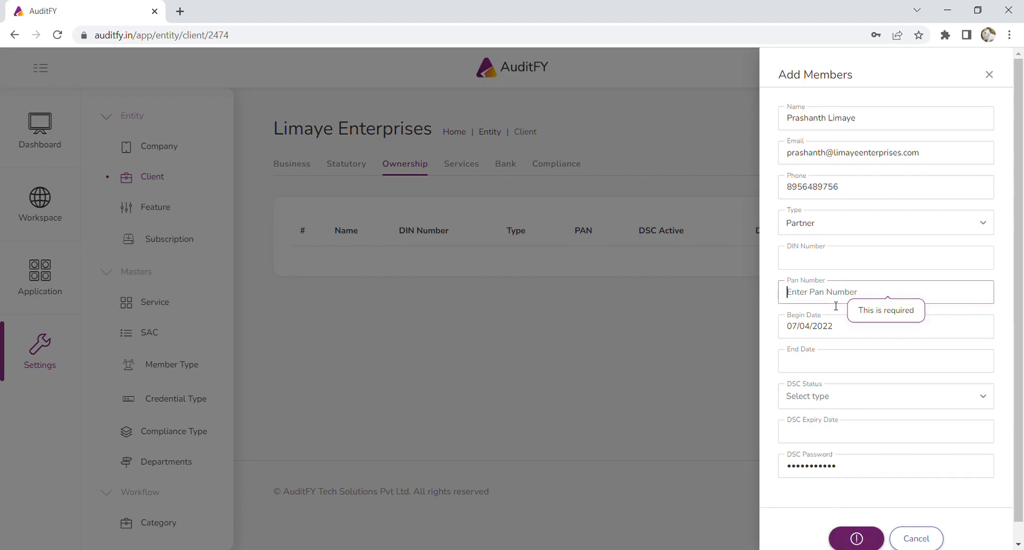
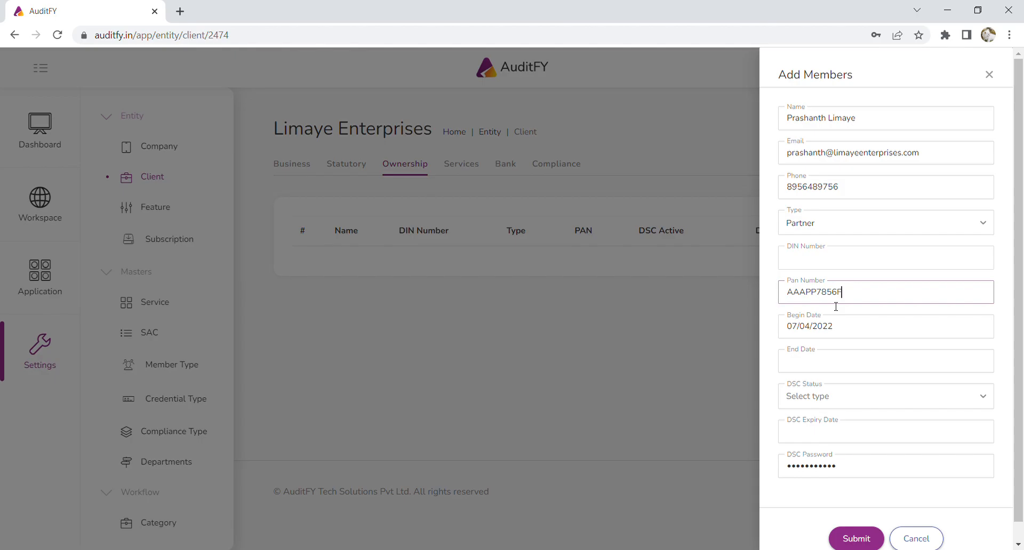
{"action": "left_click", "coordinate": [859, 539]}
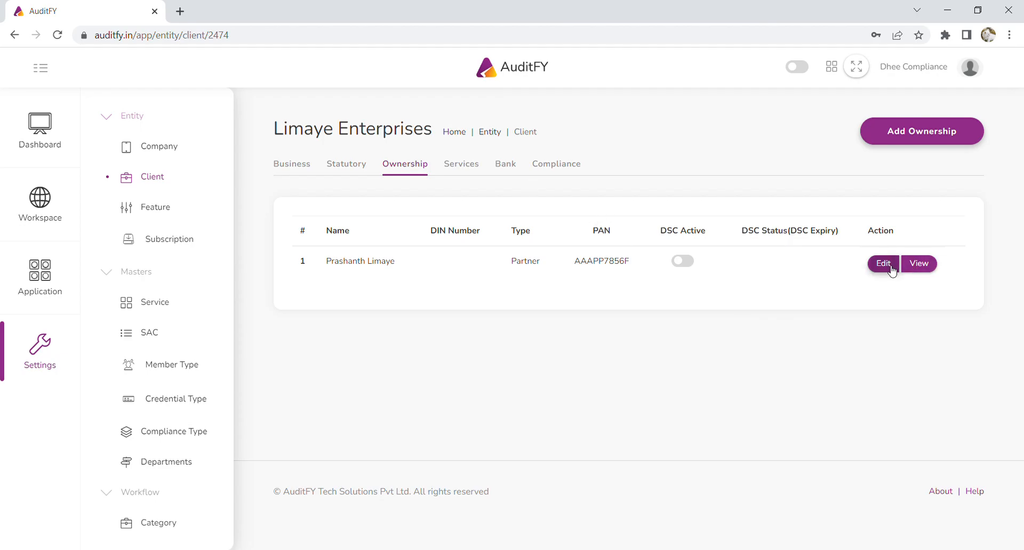
- View the added ownership member's details and close them
{"action": "left_click", "coordinate": [925, 269]}
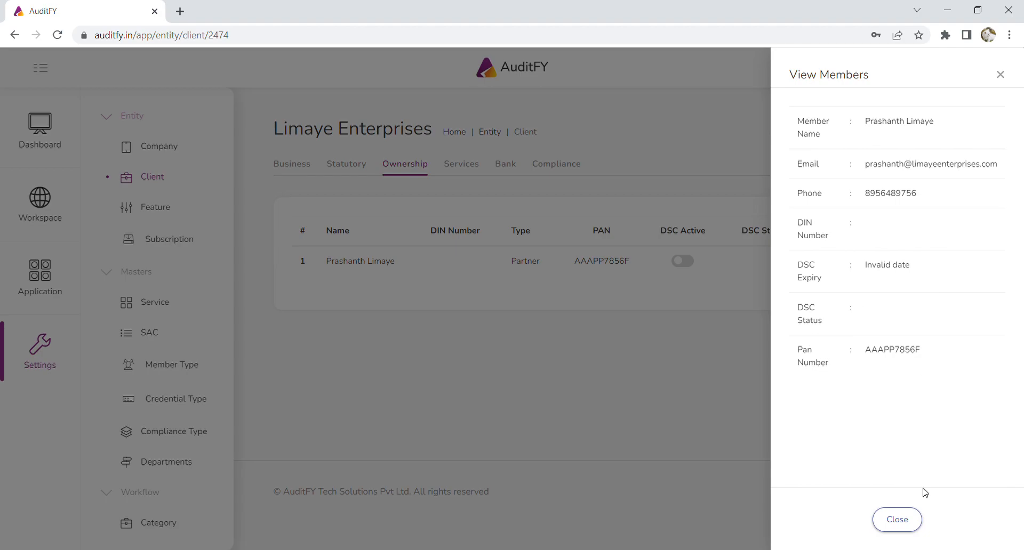
{"action": "left_click", "coordinate": [897, 520]}
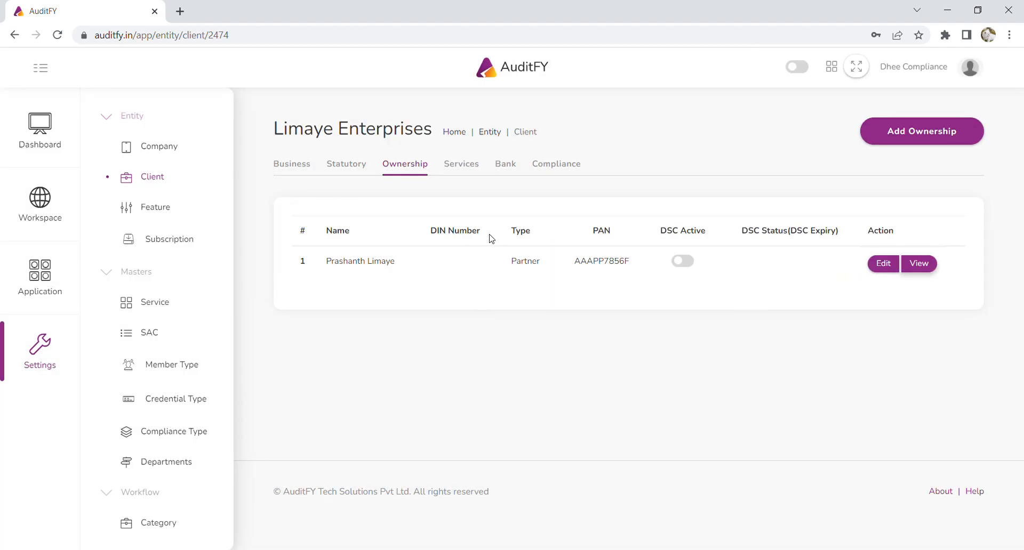
- Activate the GST Filing service and the Filing of Income Tax Returns and PAN Application income tax services
{"action": "left_click", "coordinate": [459, 165]}
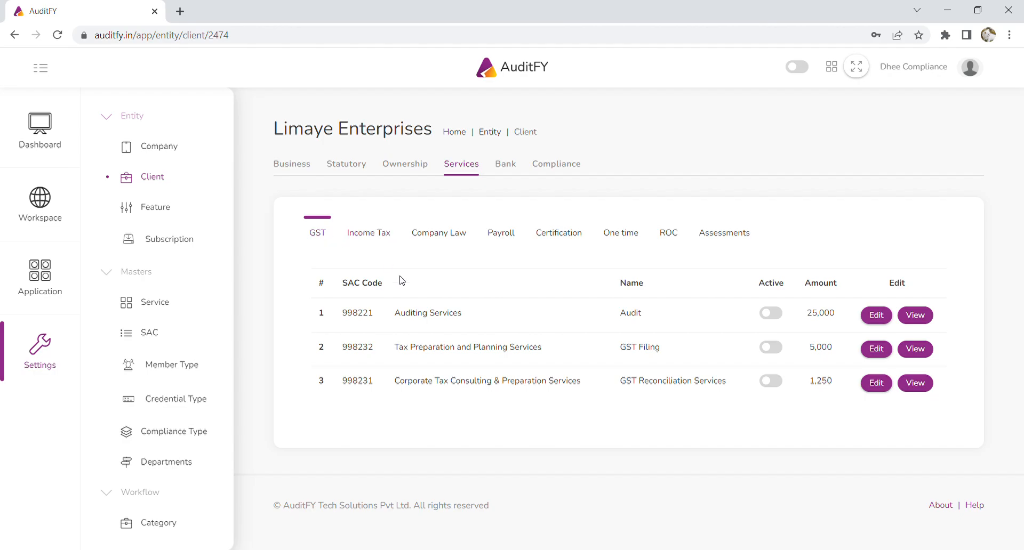
{"action": "left_click", "coordinate": [778, 353]}
{"action": "left_click", "coordinate": [362, 233]}
{"action": "scroll", "coordinate": [736, 368], "scroll_direction": "down", "scroll_amount": 3}
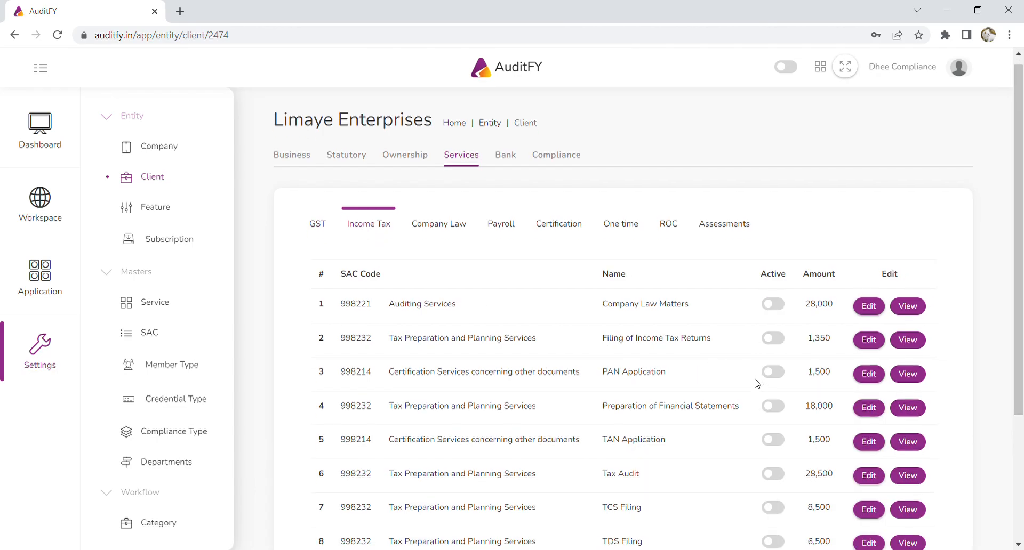
{"action": "left_click", "coordinate": [778, 366]}
{"action": "left_click", "coordinate": [777, 332]}
- Activate the Processing of Monthly Payroll and PT Filing payroll services
{"action": "scroll", "coordinate": [464, 326], "scroll_direction": "up", "scroll_amount": 3}
{"action": "left_click", "coordinate": [449, 234]}
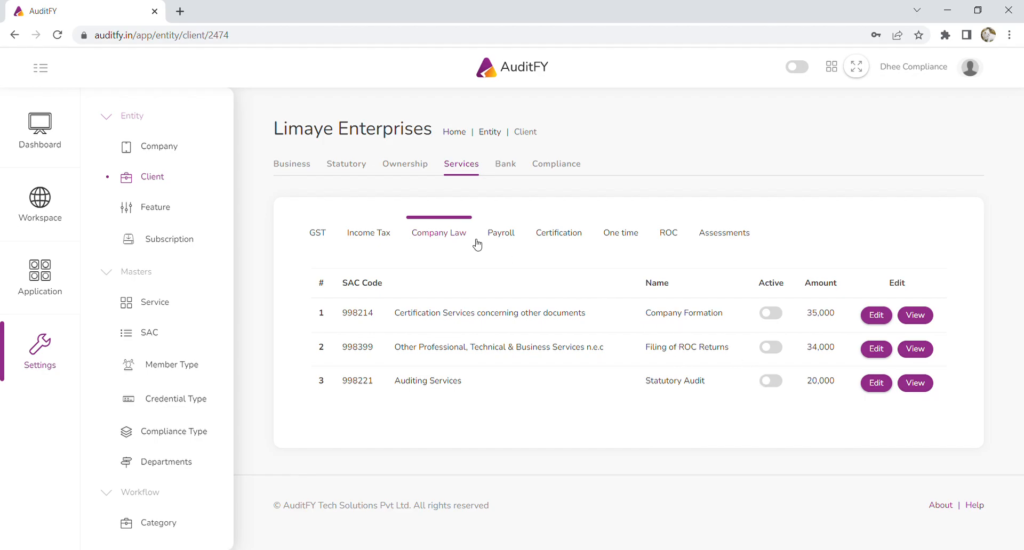
{"action": "left_click", "coordinate": [515, 236]}
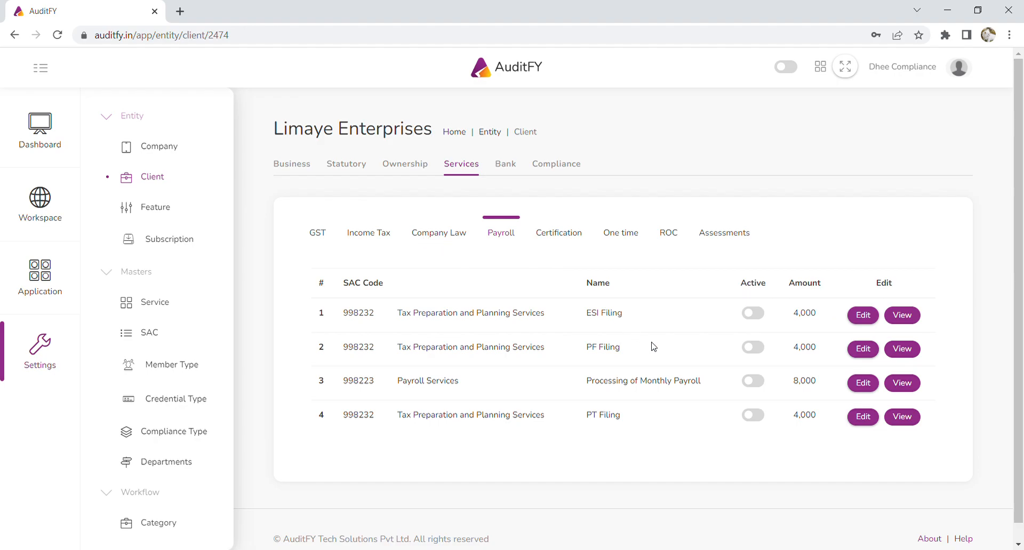
{"action": "left_click", "coordinate": [758, 382]}
{"action": "left_click", "coordinate": [757, 416]}
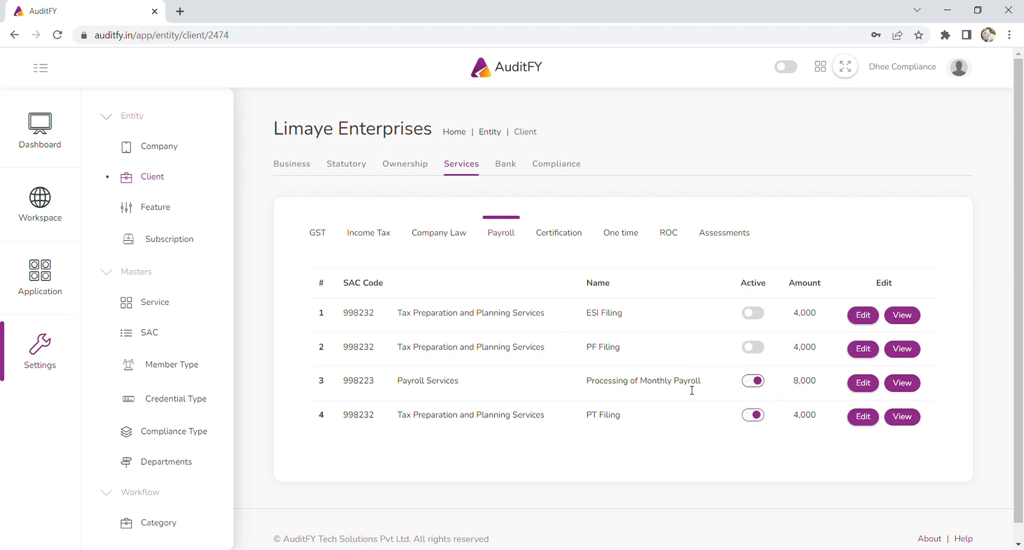
- Review the Certification, One time, ROC and Assessments service lists, opening and cancelling the Auditing related amount edit
{"action": "left_click", "coordinate": [569, 234]}
{"action": "left_click", "coordinate": [620, 236]}
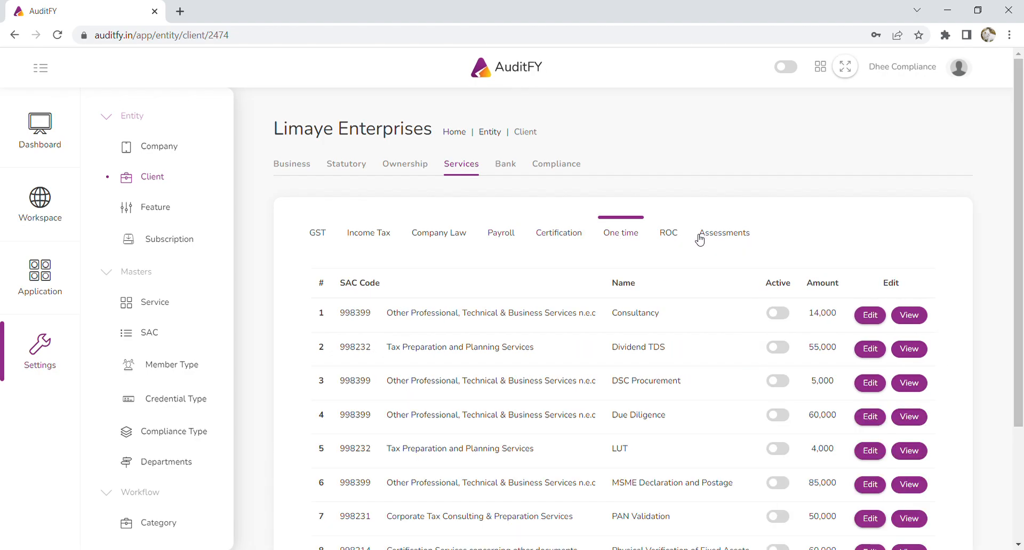
{"action": "left_click", "coordinate": [671, 236]}
{"action": "left_click", "coordinate": [721, 234]}
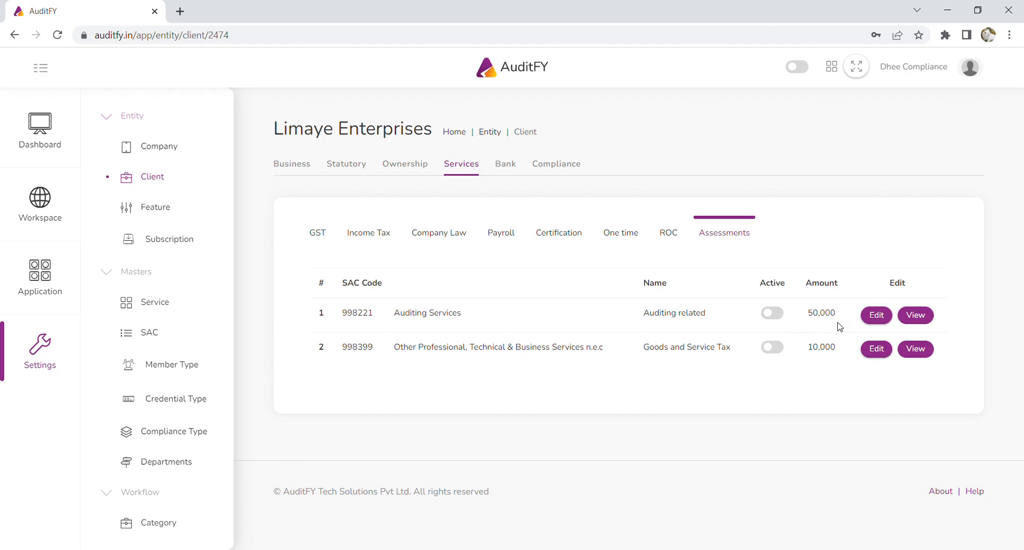
{"action": "left_click", "coordinate": [879, 319]}
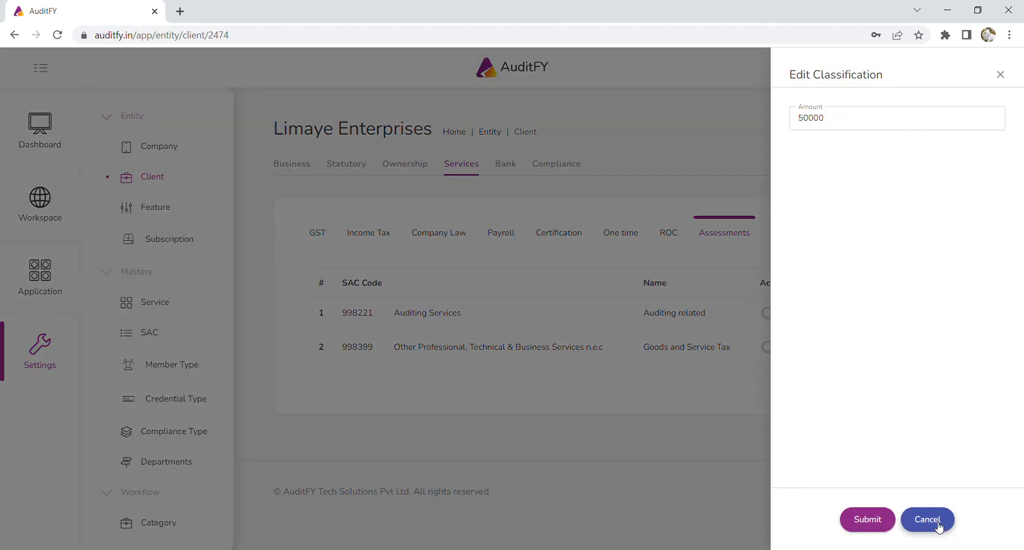
{"action": "left_click", "coordinate": [937, 524]}
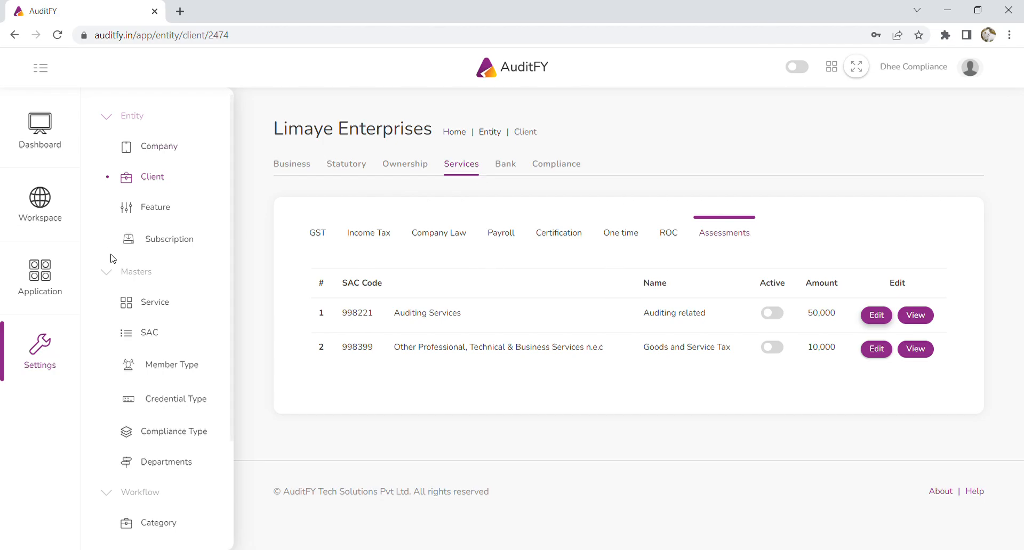
- Open the client's add bank account form and enter the account name Limaye Enterprises
{"action": "left_click", "coordinate": [501, 170]}
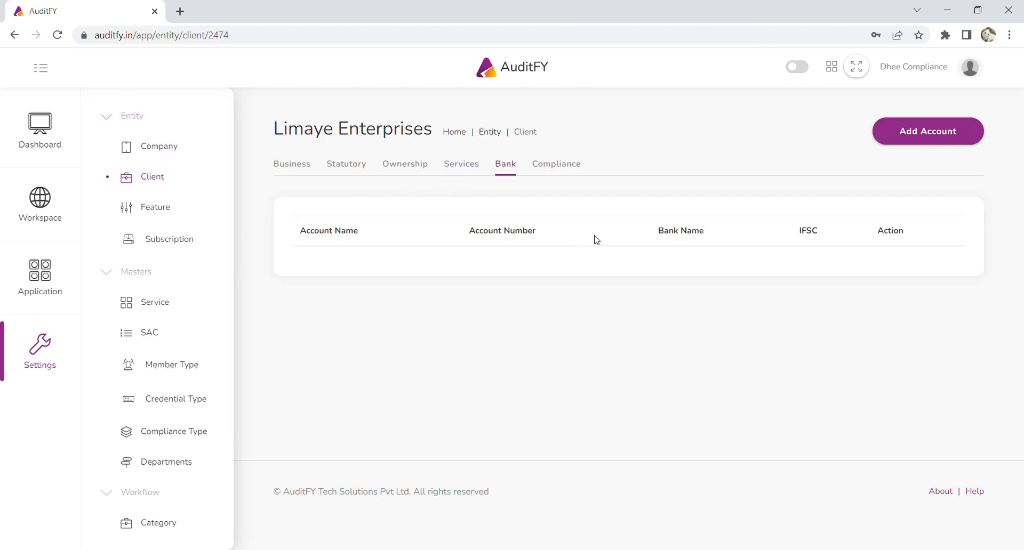
{"action": "left_click", "coordinate": [956, 134]}
{"action": "left_click", "coordinate": [868, 128]}
{"action": "type", "text": "lIMAY"}
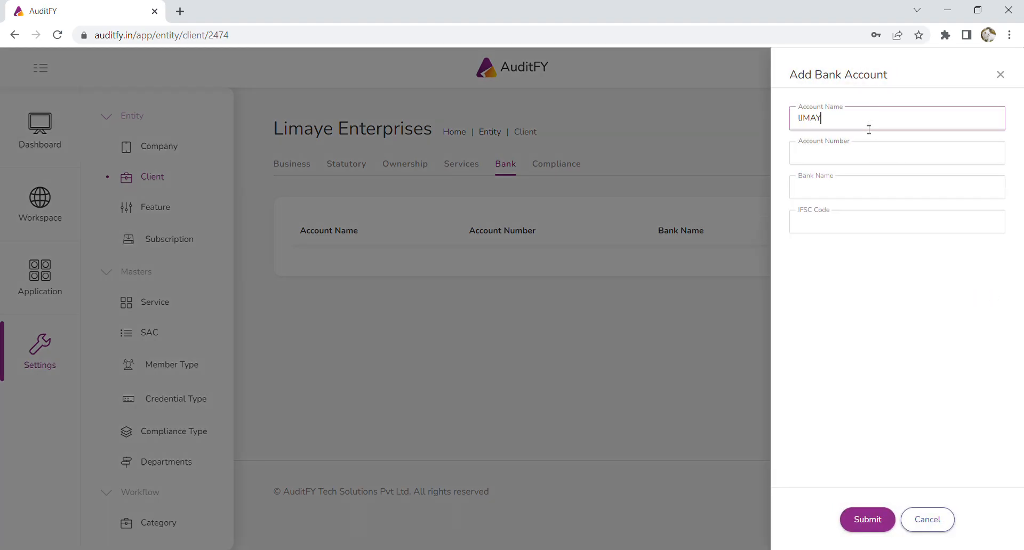
{"action": "type", "text": "E eNTERPRI"}
{"action": "key", "text": "ctrl+BackSpace"}
{"action": "key", "text": "ctrl+BackSpace"}
{"action": "type", "text": "Limaye Enterprises"}
- Enter the client's bank account number
{"action": "left_click", "coordinate": [869, 156]}
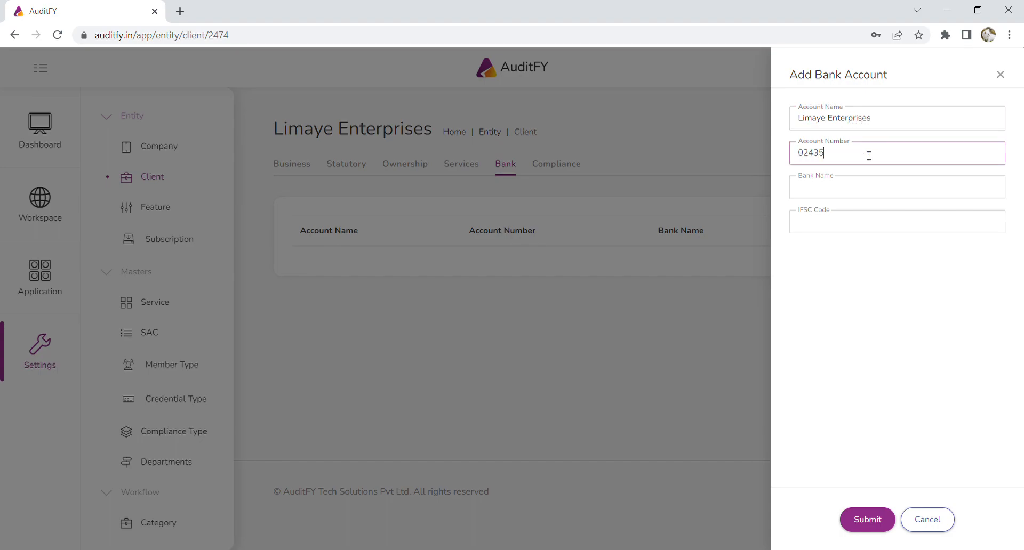
- Enter the bank name HDFC Bank and IFSC code HDFC0000124, then submit the bank account
{"action": "left_click", "coordinate": [888, 197]}
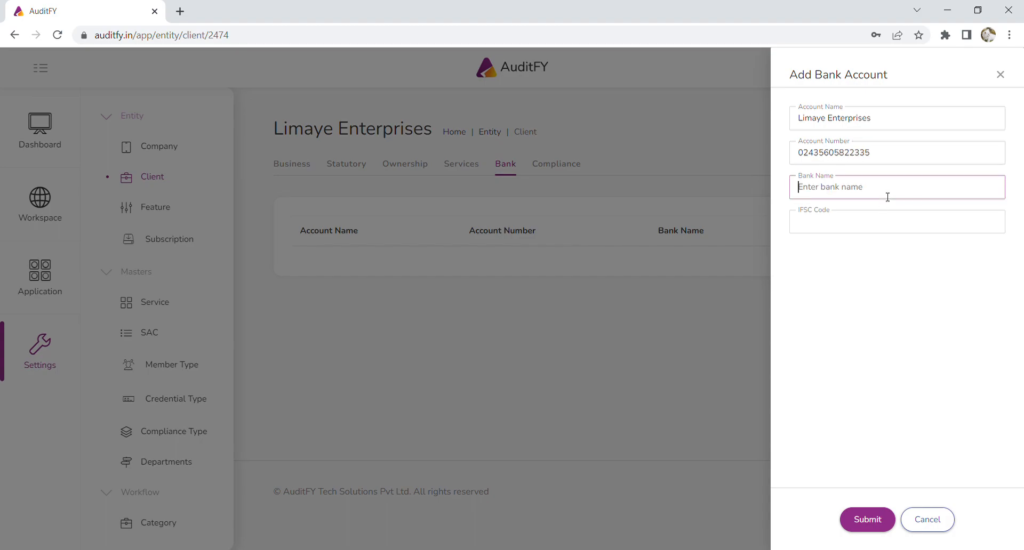
{"action": "type", "text": "HDFC Bank"}
{"action": "left_click", "coordinate": [886, 221]}
{"action": "type", "text": "HDFC"}
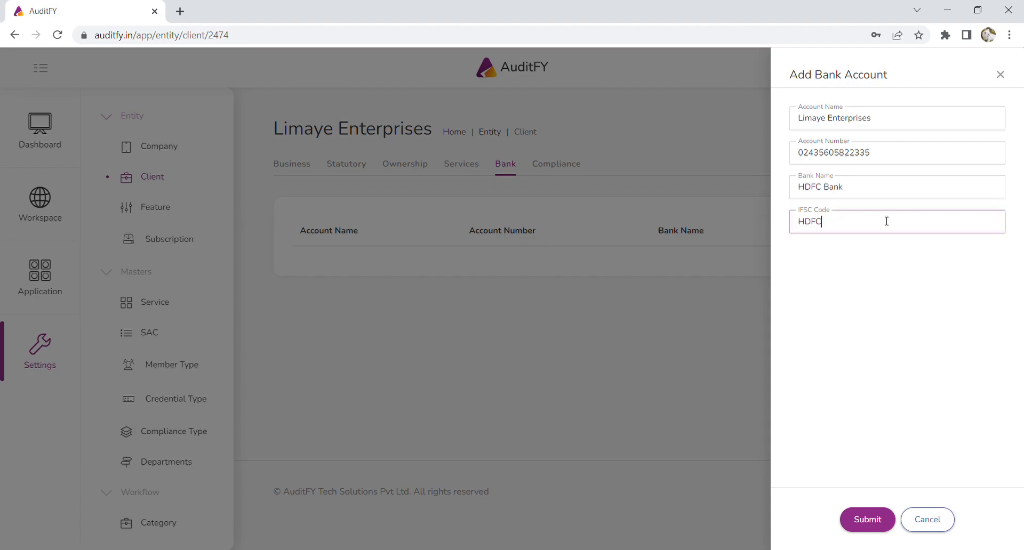
{"action": "type", "text": "0000124"}
{"action": "left_click", "coordinate": [880, 524]}
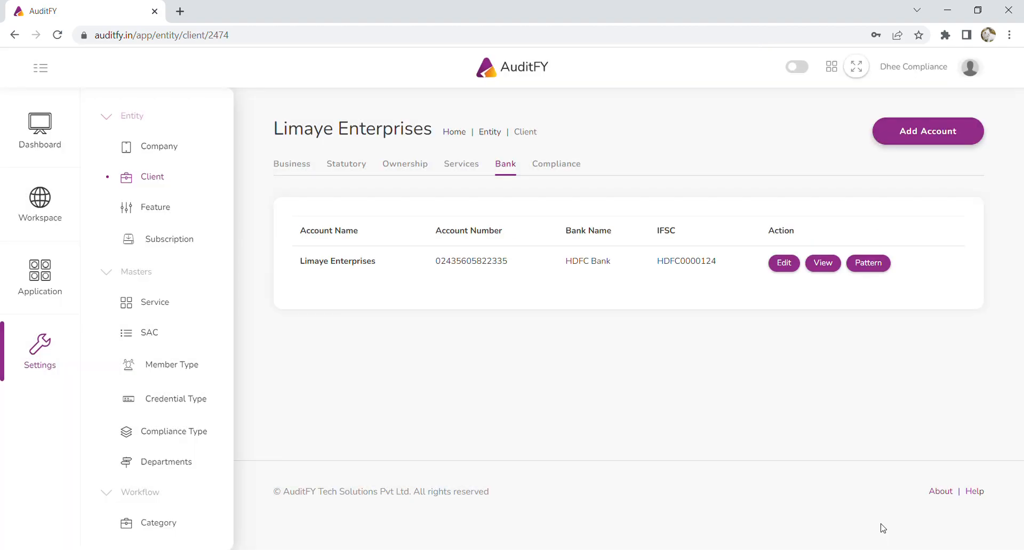
- Reopen the add bank account form and cancel it
{"action": "left_click", "coordinate": [937, 140]}
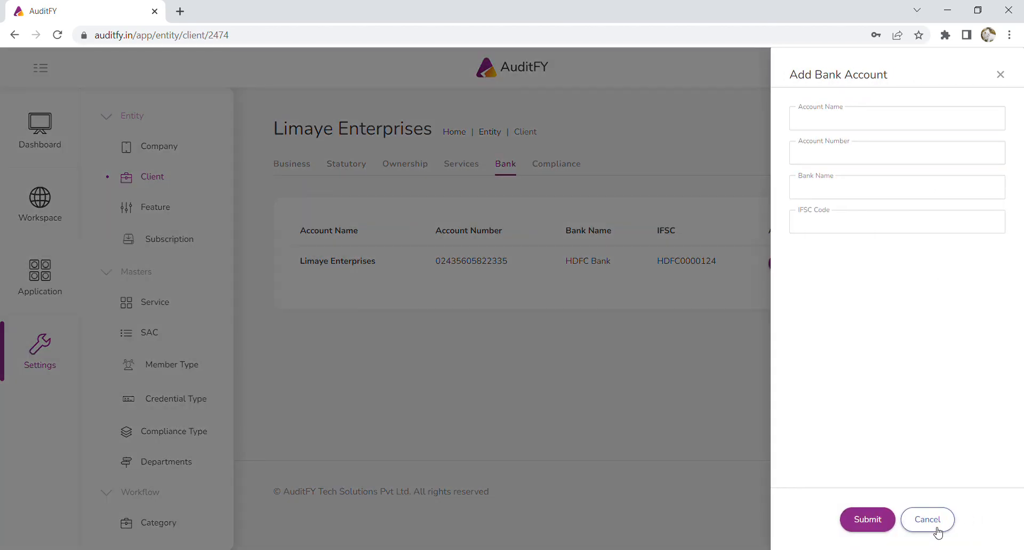
{"action": "left_click", "coordinate": [927, 519]}
- Deactivate the PF, ESI and LWF compliances in the client's compliance list
{"action": "left_click", "coordinate": [558, 165]}
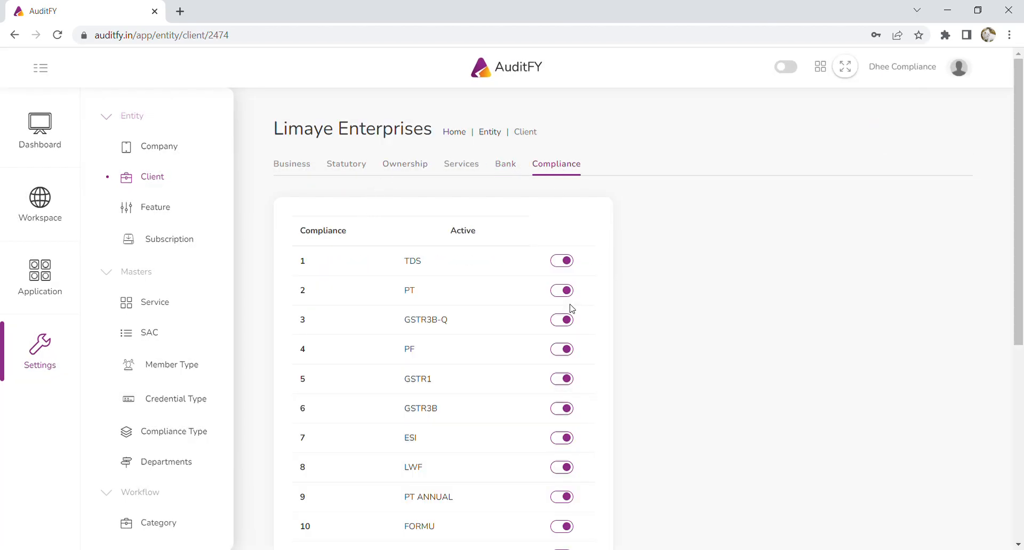
{"action": "scroll", "coordinate": [568, 293], "scroll_direction": "down", "scroll_amount": 5}
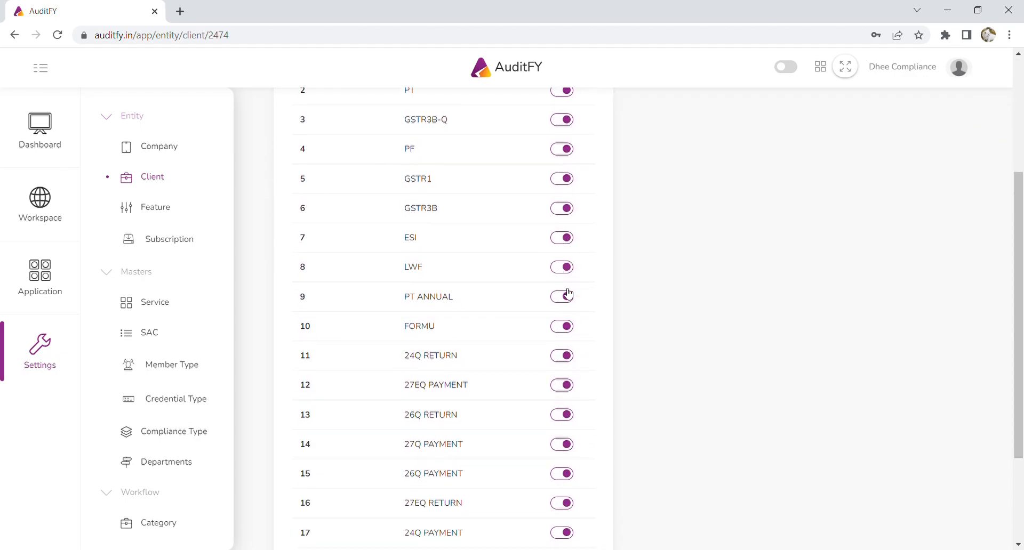
{"action": "scroll", "coordinate": [568, 294], "scroll_direction": "down", "scroll_amount": 2}
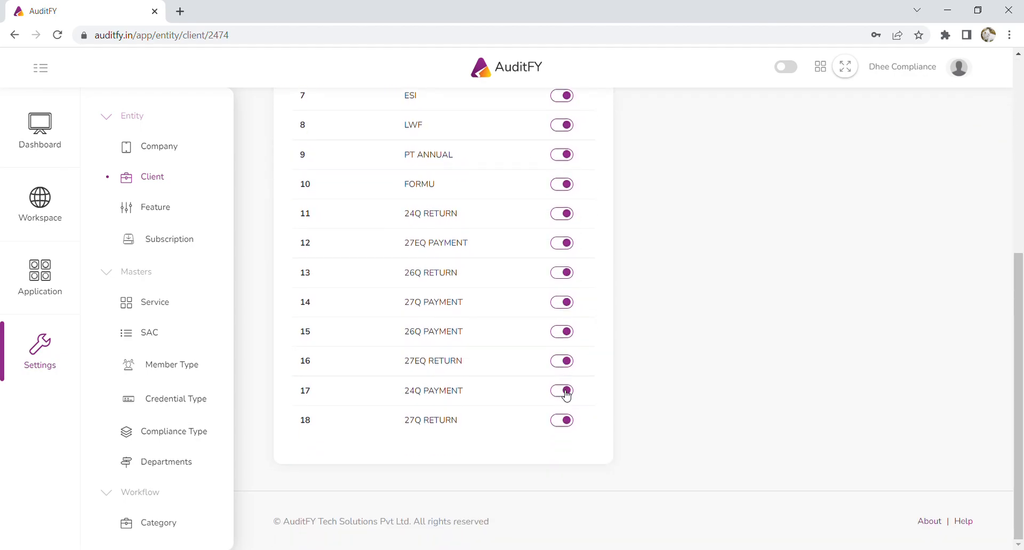
{"action": "scroll", "coordinate": [567, 394], "scroll_direction": "up", "scroll_amount": 5}
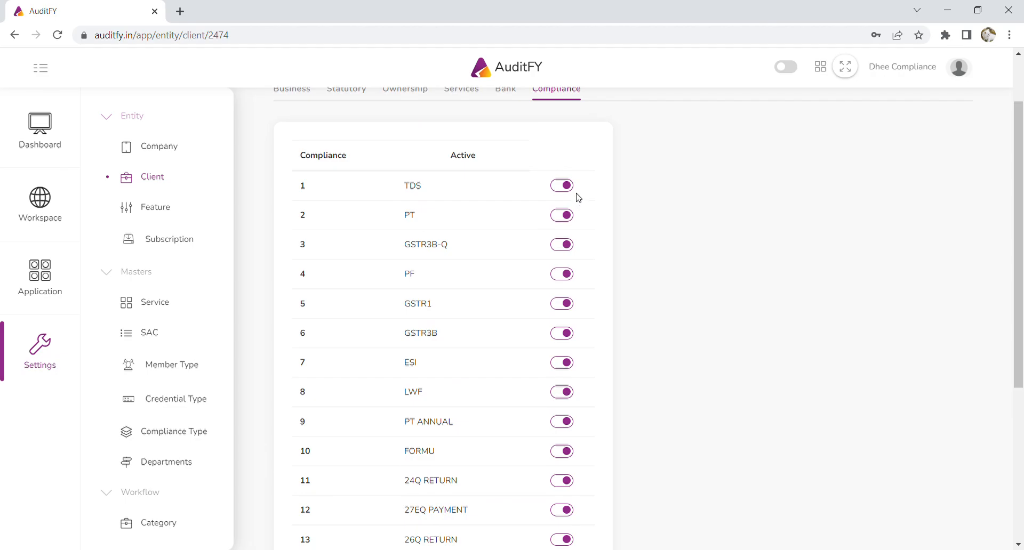
{"action": "left_click", "coordinate": [566, 275]}
{"action": "left_click", "coordinate": [566, 362]}
{"action": "left_click", "coordinate": [567, 393]}
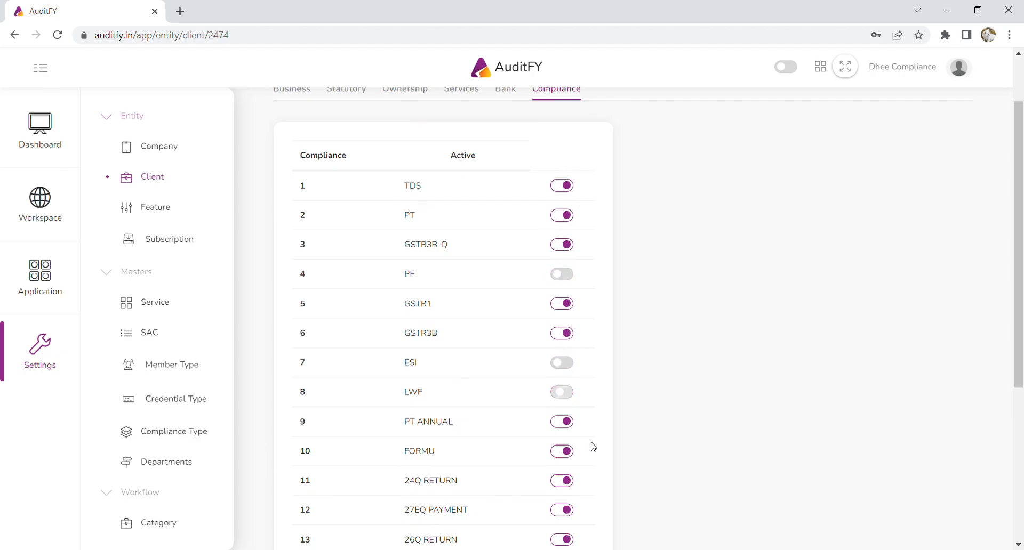
{"action": "scroll", "coordinate": [593, 447], "scroll_direction": "down", "scroll_amount": 1}
{"action": "scroll", "coordinate": [575, 355], "scroll_direction": "down", "scroll_amount": 3}
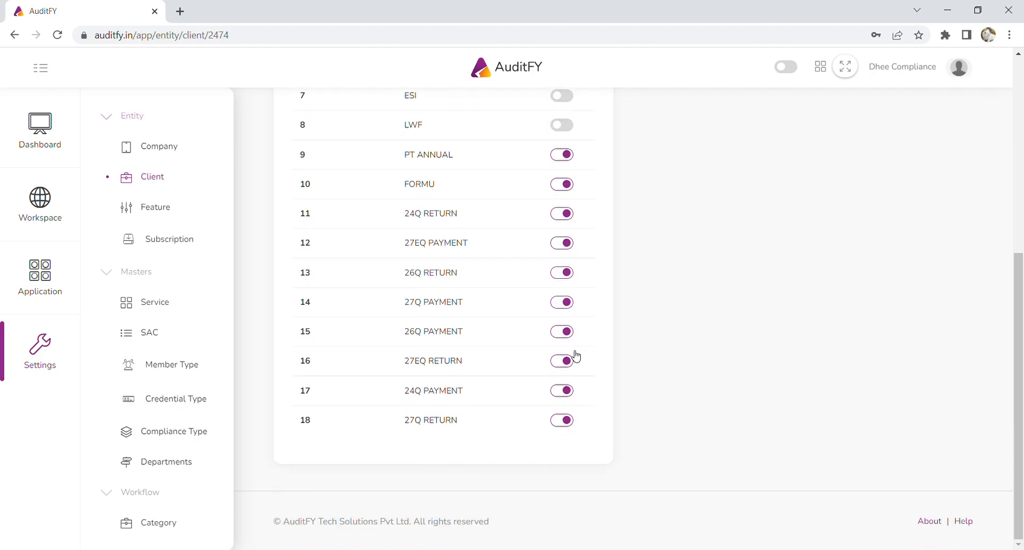
{"action": "scroll", "coordinate": [605, 253], "scroll_direction": "up", "scroll_amount": 3}
{"action": "scroll", "coordinate": [575, 329], "scroll_direction": "up", "scroll_amount": 2}
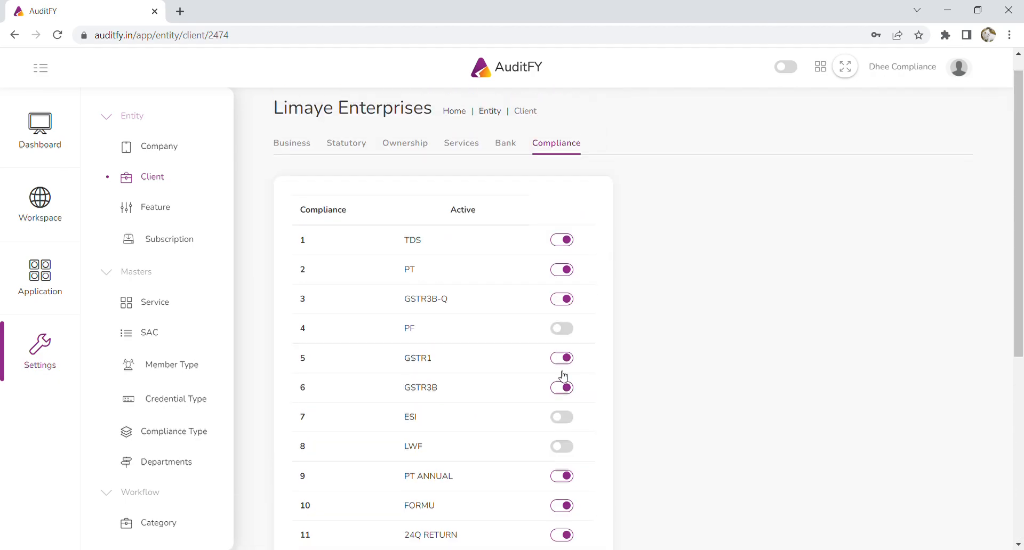
- Review the Service master's GST, Income Tax, Company Law, Payroll and Certification classifications, opening and cancelling an Add Classification form
{"action": "left_click", "coordinate": [159, 310]}
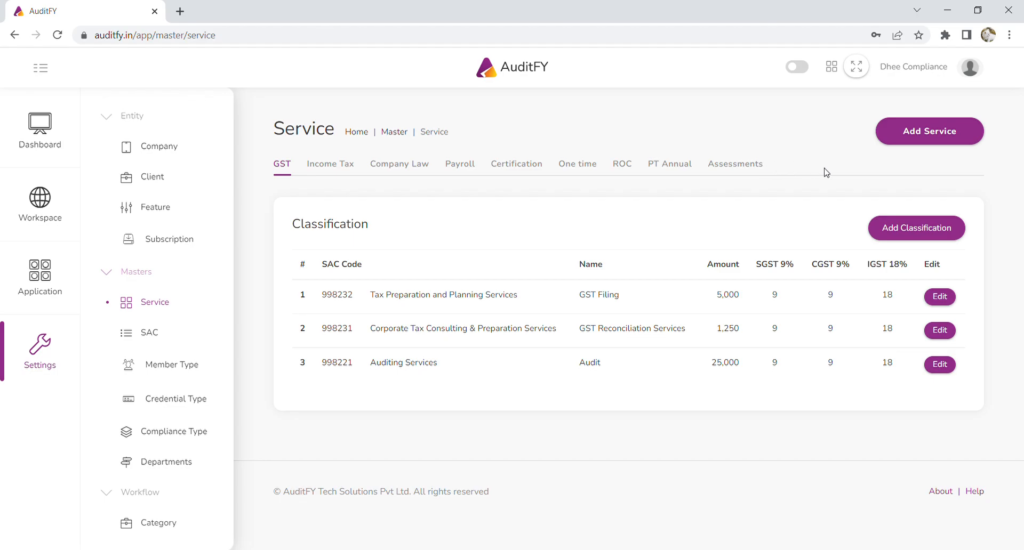
{"action": "left_click", "coordinate": [942, 131]}
{"action": "left_click", "coordinate": [937, 192]}
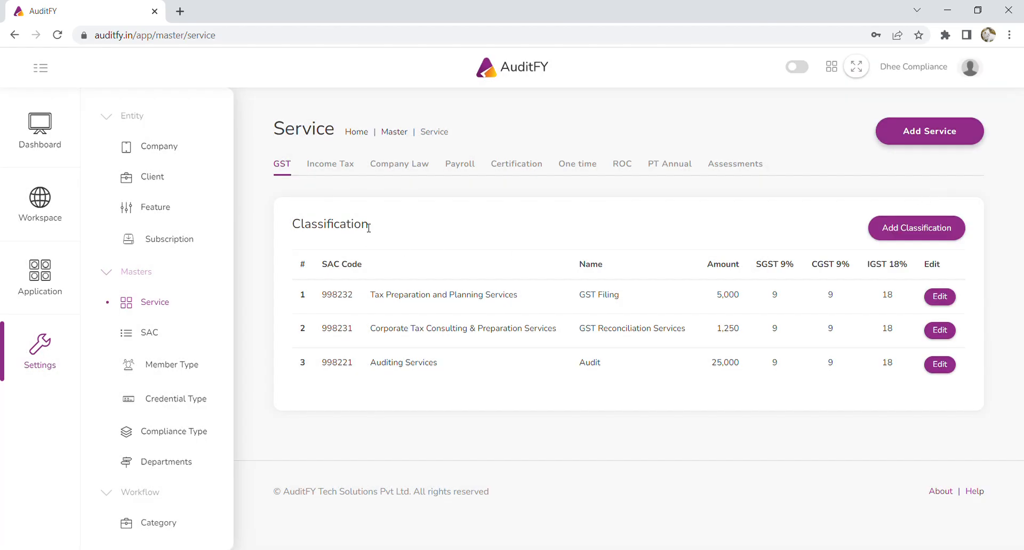
{"action": "left_click", "coordinate": [341, 166]}
{"action": "left_click", "coordinate": [397, 170]}
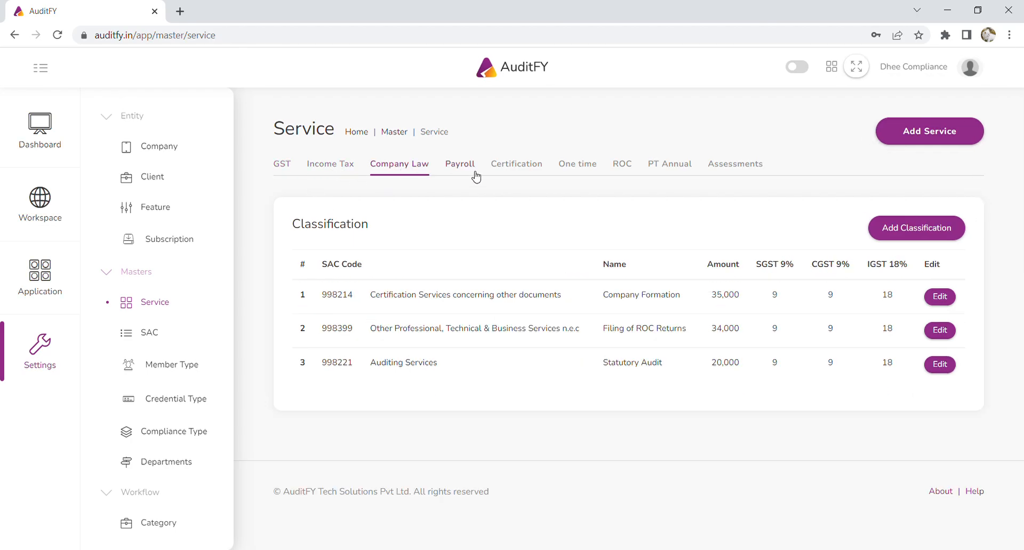
{"action": "left_click", "coordinate": [470, 172]}
{"action": "left_click", "coordinate": [536, 165]}
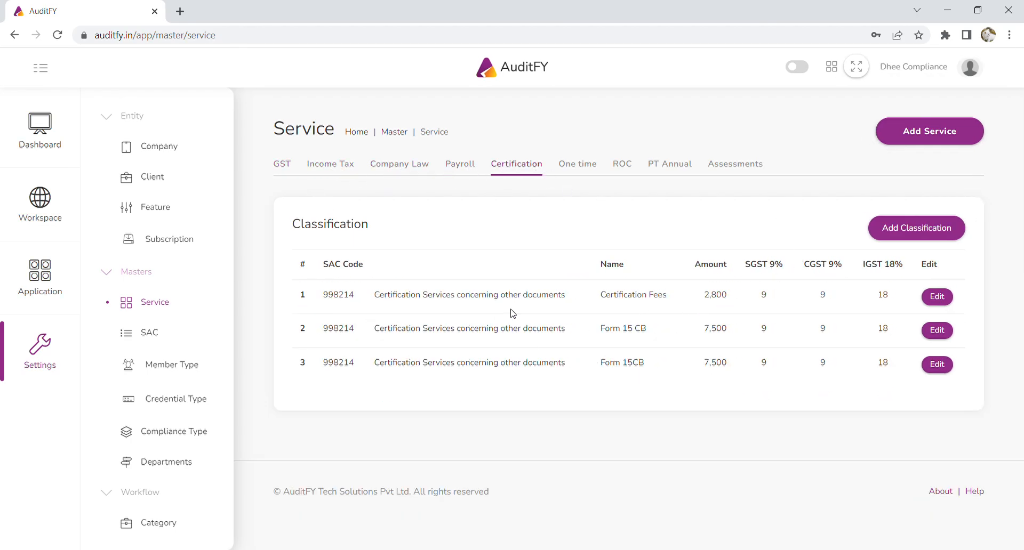
{"action": "left_click", "coordinate": [927, 229]}
{"action": "left_click", "coordinate": [832, 161]}
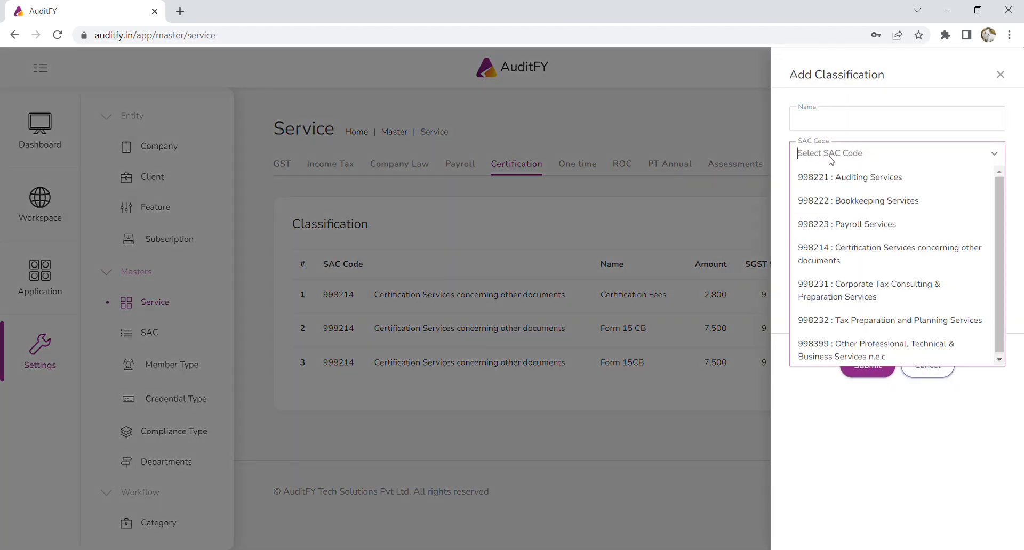
{"action": "left_click", "coordinate": [928, 373]}
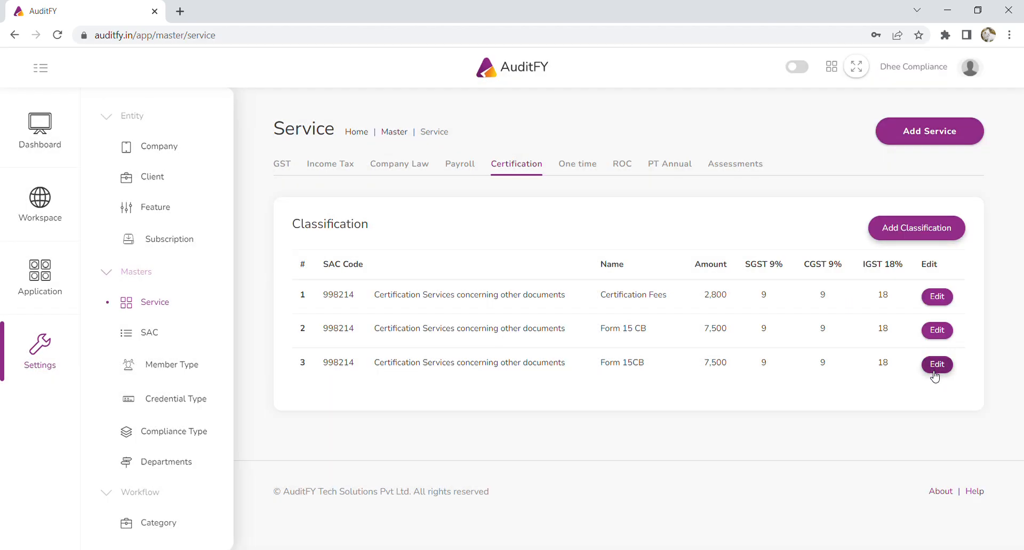
- Browse the SAC, Member Type, Credential Type, Compliance Type and Departments master lists
{"action": "left_click", "coordinate": [150, 334]}
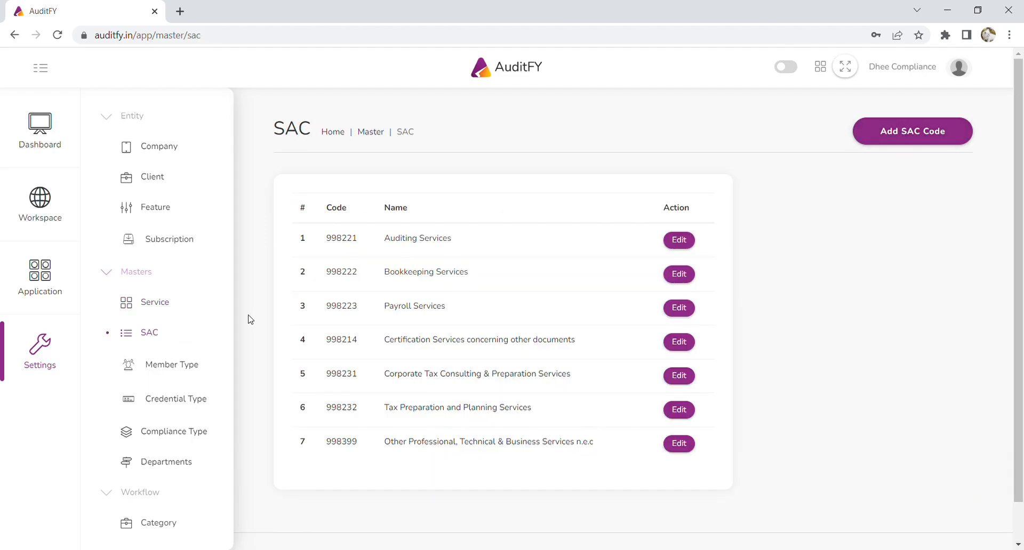
{"action": "left_click", "coordinate": [194, 365]}
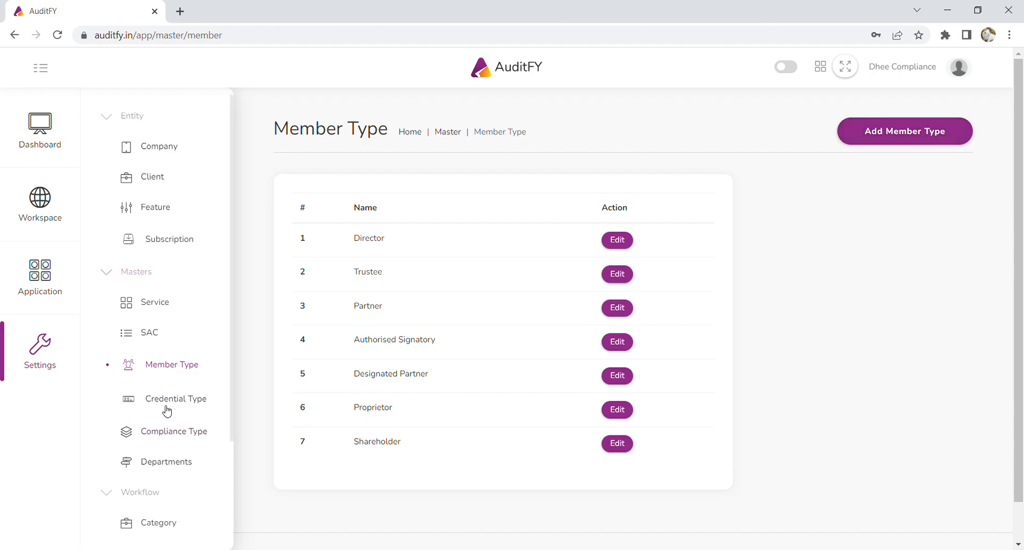
{"action": "scroll", "coordinate": [167, 411], "scroll_direction": "down", "scroll_amount": 2}
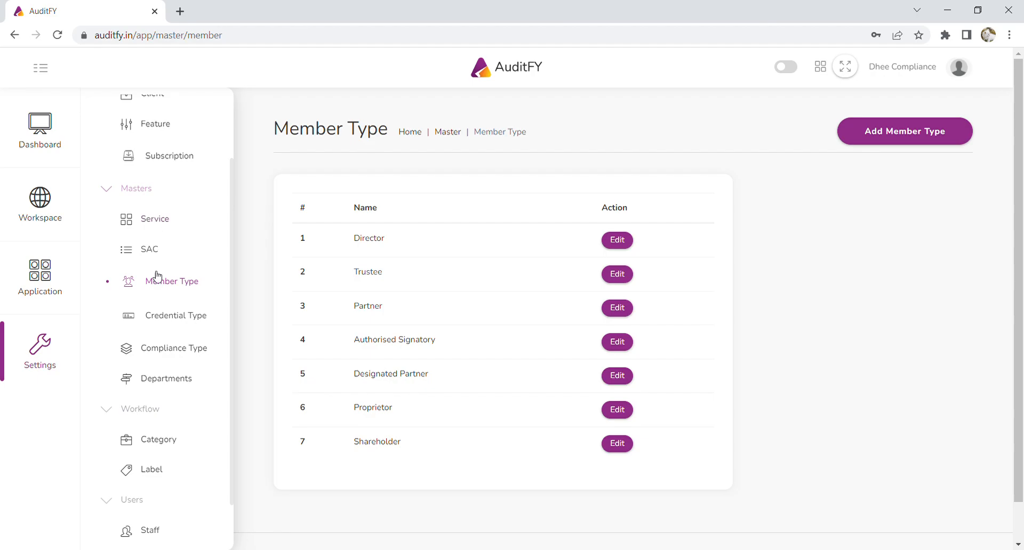
{"action": "left_click", "coordinate": [176, 316]}
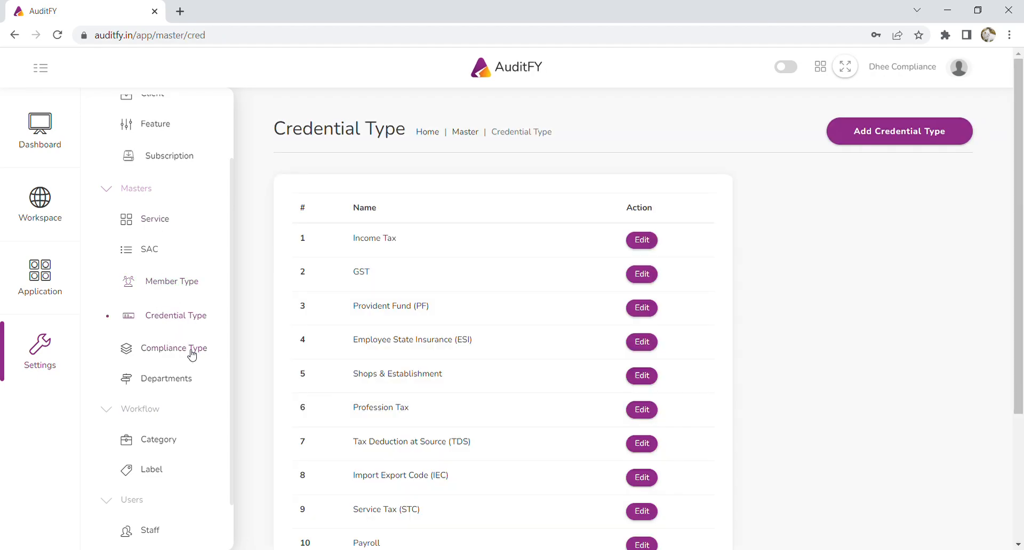
{"action": "left_click", "coordinate": [186, 362]}
{"action": "left_click", "coordinate": [180, 381]}
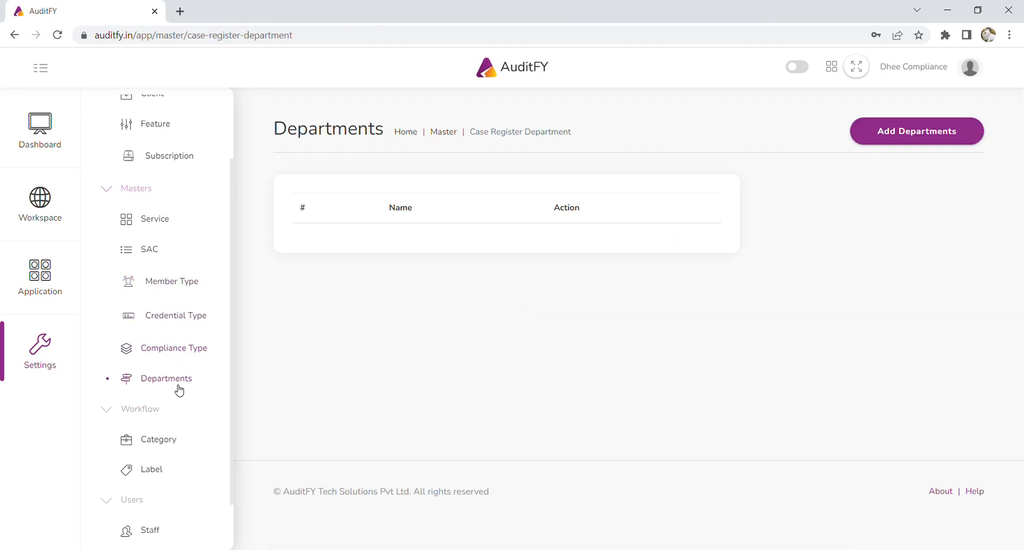